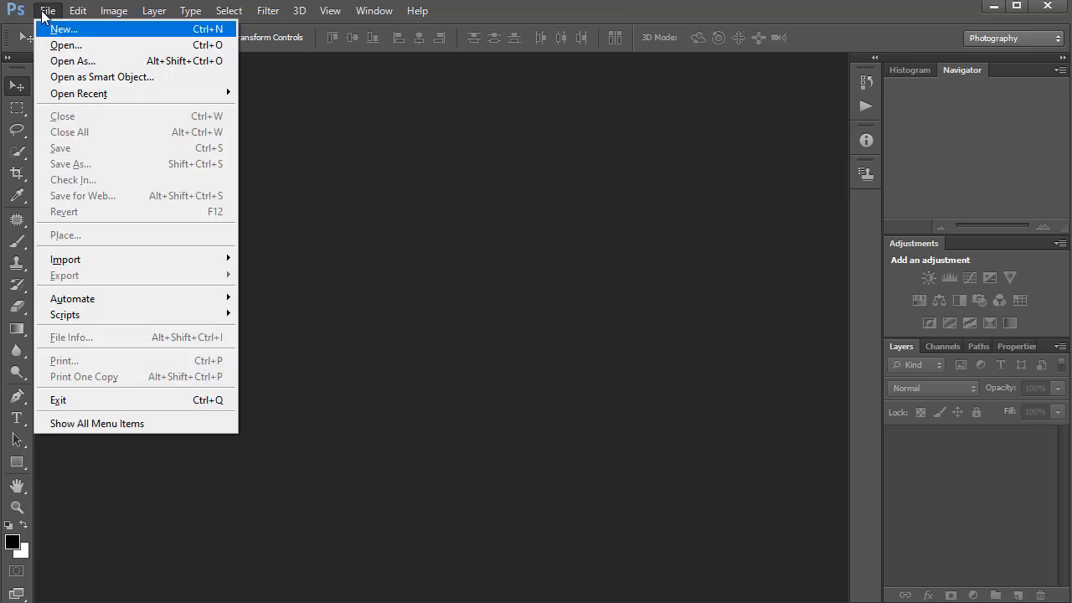
Open the black-and-white portrait JPG of the seated man and dock its floating window as a tab
left_click(54, 43)
key("Return")
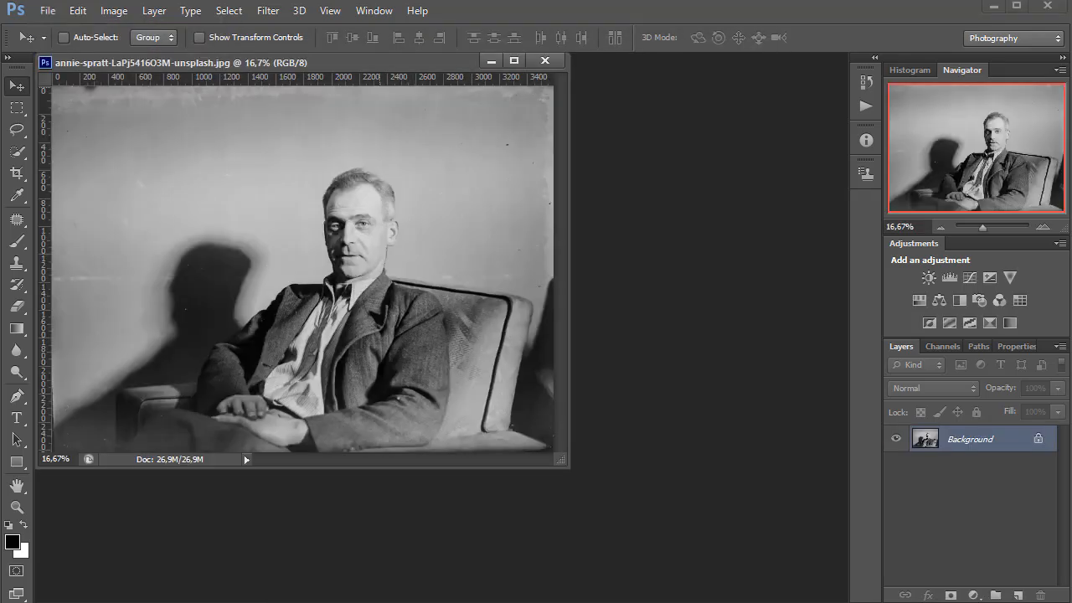
left_click_drag(360, 63, 420, 61)
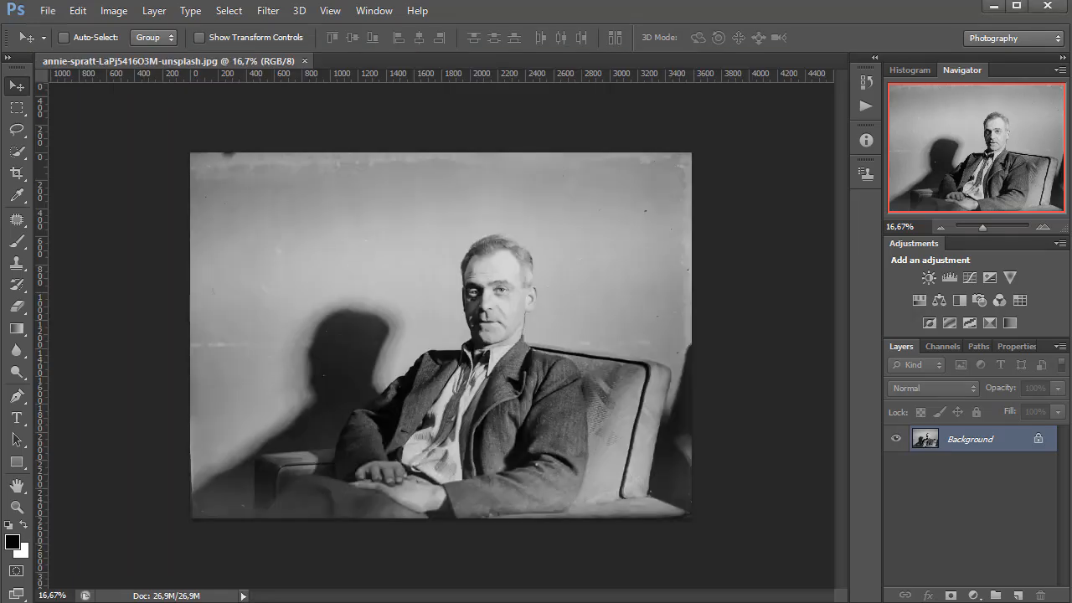
Patch the dust specks and scratches on the wall around the man with the Patch tool in Normal mode, using the Source option
key("ctrl+plus")
key("ctrl+plus")
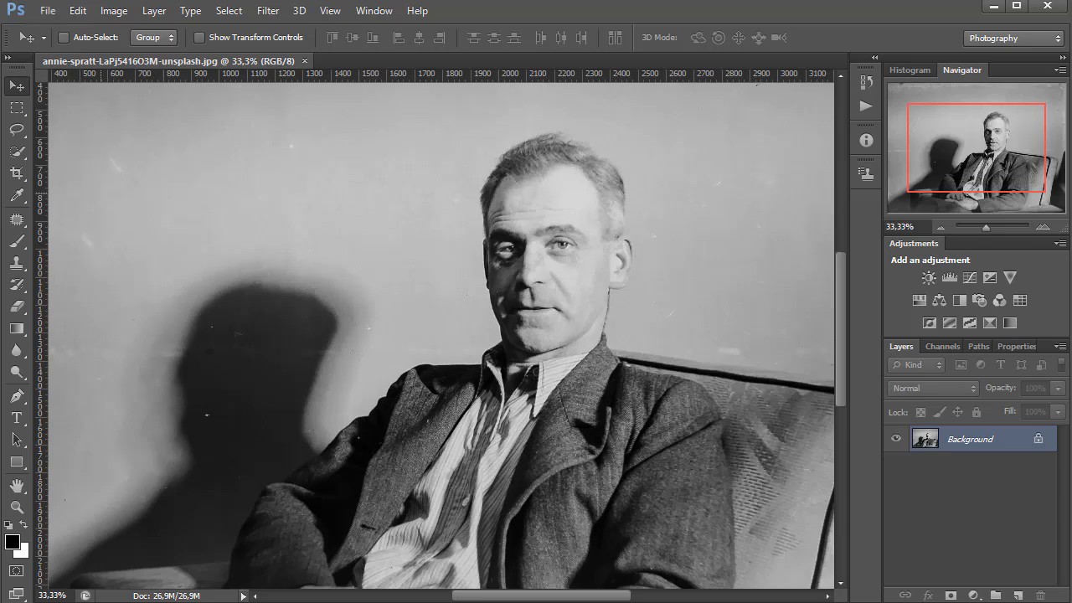
right_click(17, 219)
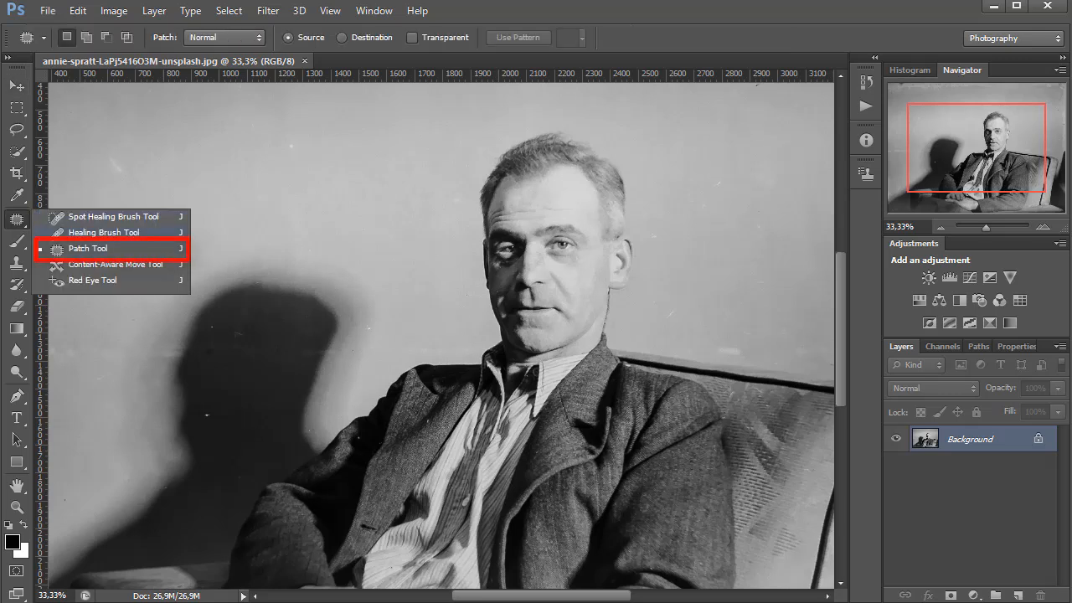
left_click(88, 248)
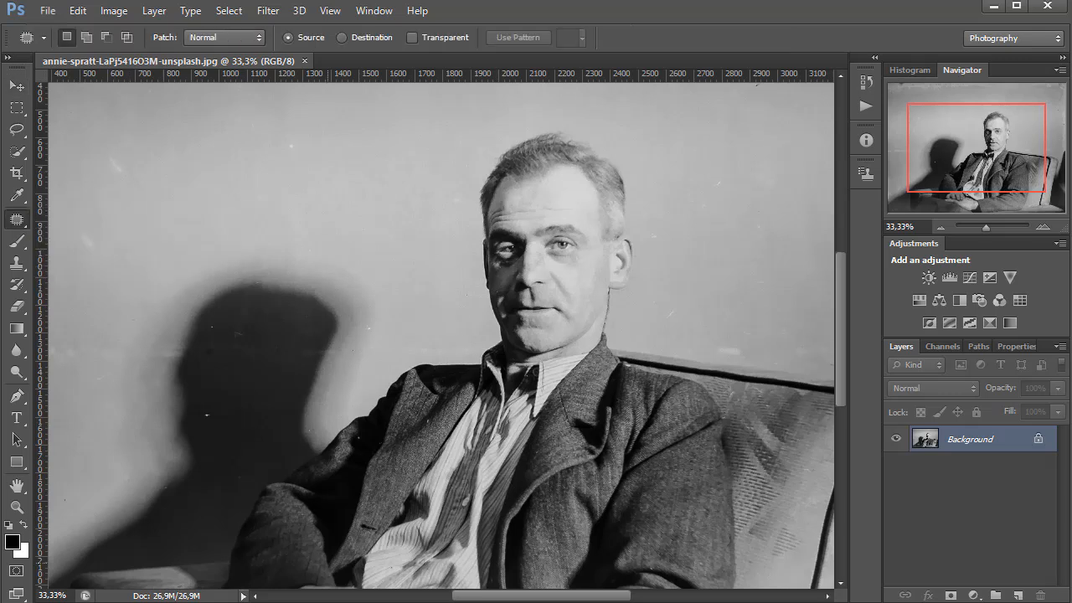
scroll(441, 335, "right", 4)
mouse_move(662, 351)
left_mouse_down()
mouse_move(644, 273)
mouse_move(677, 342)
mouse_move(663, 351)
left_mouse_up()
left_click_drag(660, 276, 581, 260)
mouse_move(635, 139)
left_mouse_down()
mouse_move(638, 153)
mouse_move(636, 141)
left_mouse_up()
scroll(623, 181, "up", 4)
mouse_move(658, 167)
left_mouse_down()
mouse_move(623, 182)
mouse_move(645, 191)
mouse_move(628, 214)
left_mouse_up()
left_click_drag(638, 130, 563, 158)
left_click_drag(593, 155, 591, 185)
mouse_move(457, 131)
left_mouse_down()
mouse_move(510, 150)
mouse_move(541, 136)
left_mouse_up()
mouse_move(494, 144)
left_mouse_down()
mouse_move(503, 180)
mouse_move(497, 138)
left_mouse_up()
scroll(502, 180, "left", 4)
left_click_drag(444, 163, 453, 217)
mouse_move(532, 150)
left_mouse_down()
mouse_move(578, 150)
mouse_move(593, 163)
left_mouse_up()
mouse_move(347, 130)
left_mouse_down()
mouse_move(213, 167)
mouse_move(186, 132)
left_mouse_up()
left_click_drag(293, 151, 339, 184)
scroll(339, 184, "left", 4)
left_click_drag(356, 132, 246, 132)
left_click_drag(285, 151, 337, 191)
left_click_drag(264, 132, 161, 133)
left_click_drag(219, 152, 264, 172)
left_click_drag(256, 131, 219, 131)
left_click_drag(238, 136, 359, 150)
left_click_drag(272, 131, 267, 153)
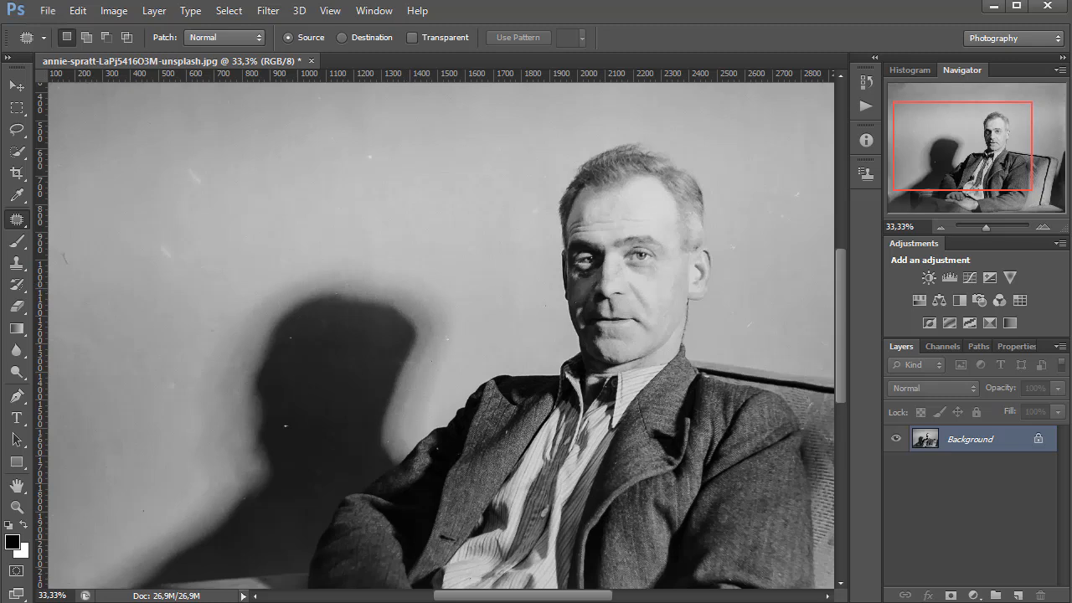
Heal the white specks on and beside the wall shadow with a Content-Aware Spot Healing Brush sized 34 px
right_click(17, 220)
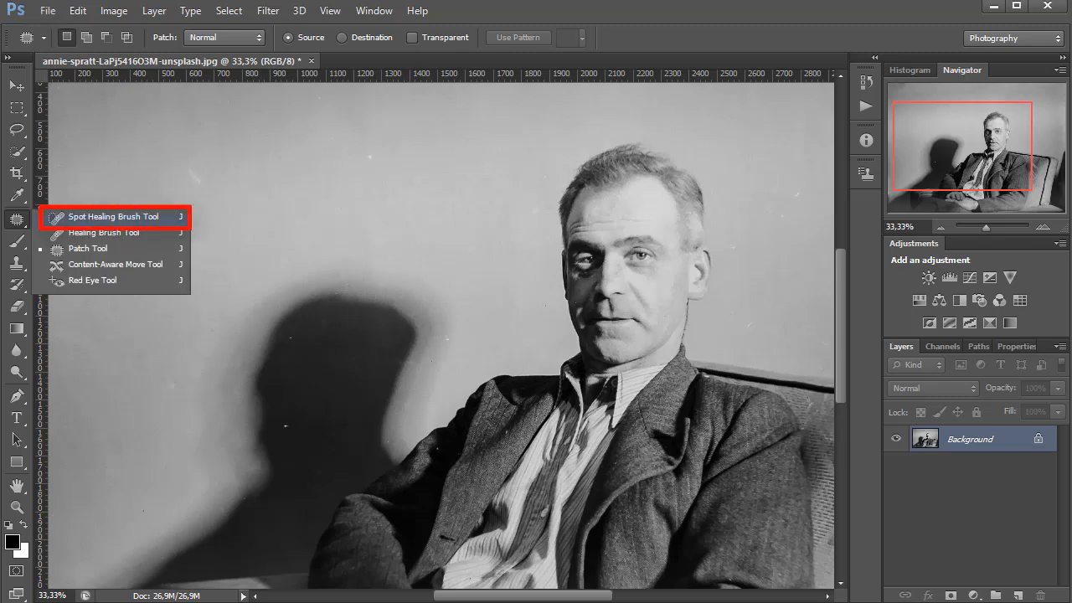
left_click(113, 216)
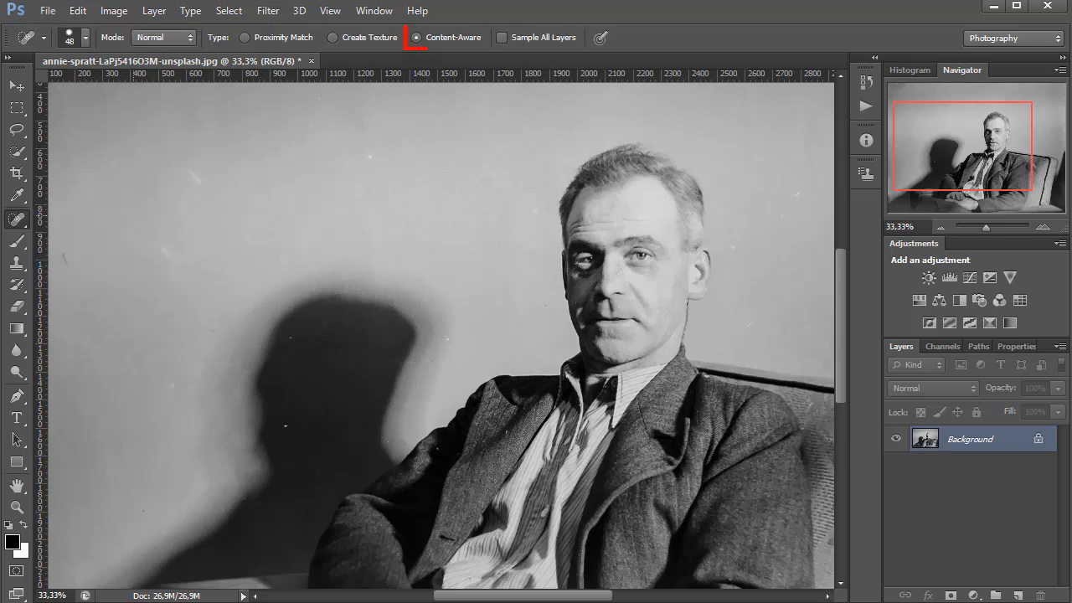
key("ctrl+plus")
key("ctrl+plus")
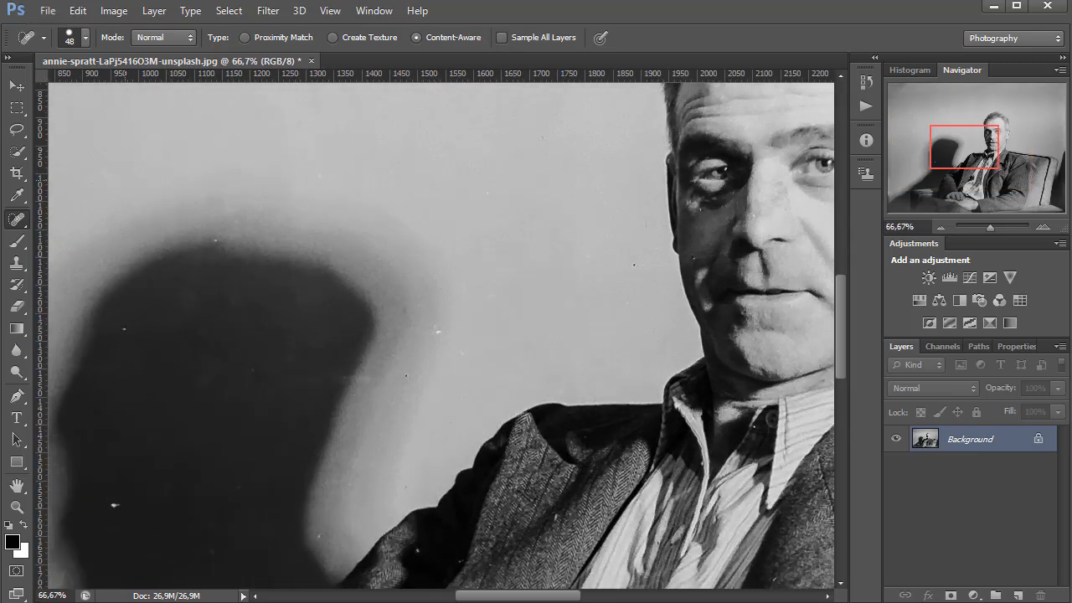
left_click(84, 36)
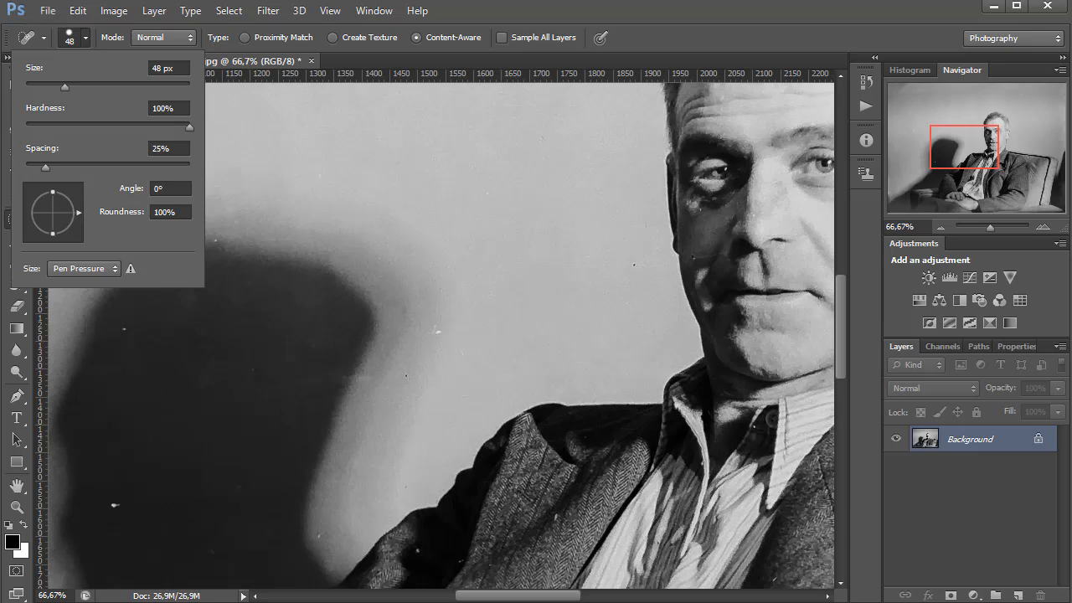
left_click_drag(65, 88, 52, 87)
key("Return")
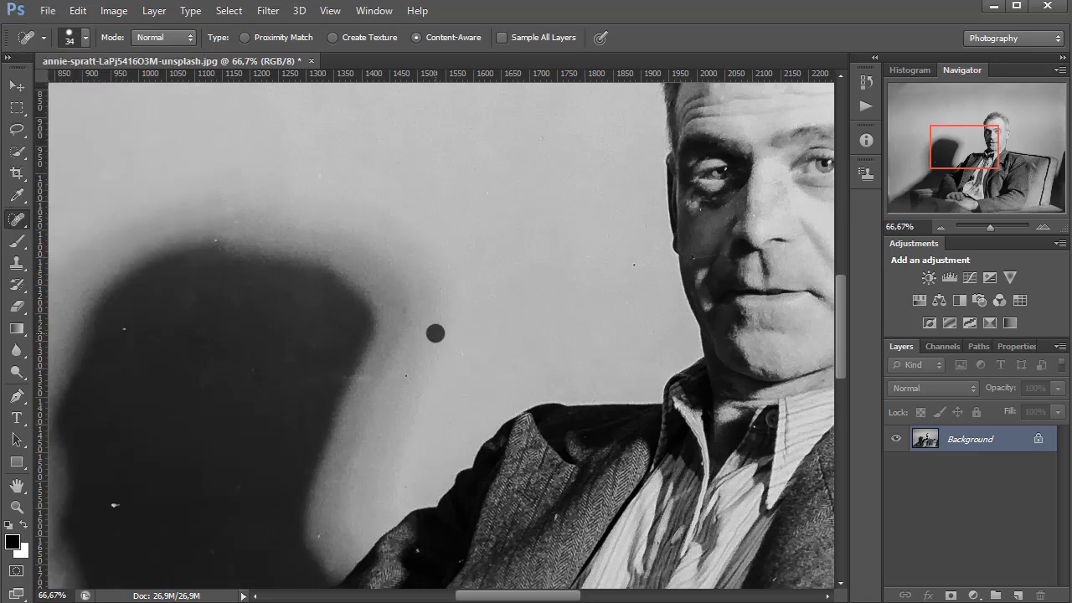
left_click(115, 504)
left_click(121, 330)
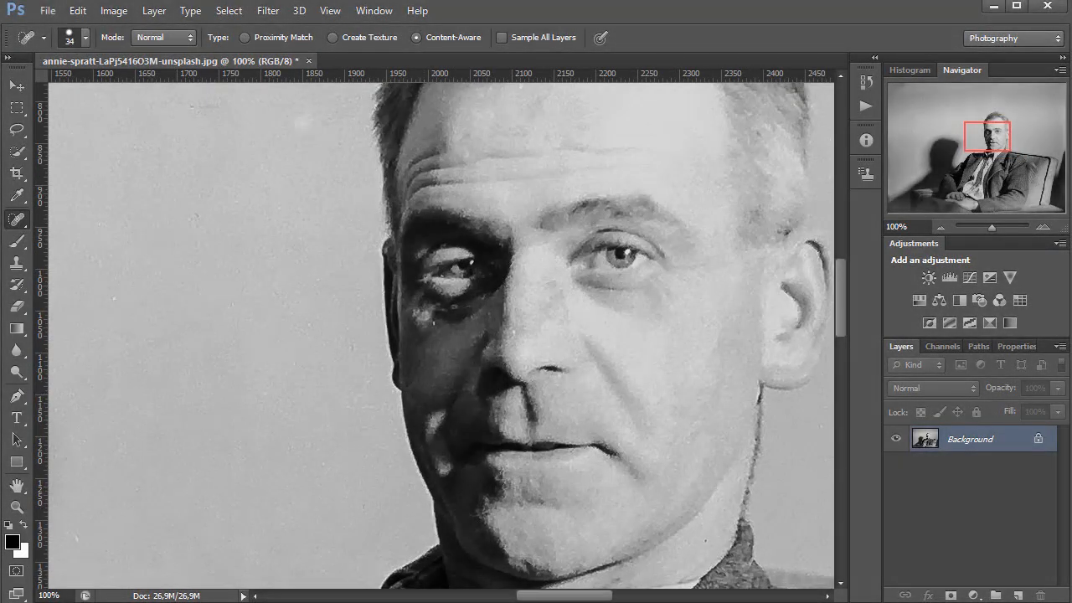
Set the Spot Healing Brush size to 19 px for the fine specks beside the face
left_click(84, 37)
type("19")
key("Return")
Set the Spot Healing Brush size to 52 px for the remaining larger blemishes on the wall
key("ctrl+minus")
key("ctrl+minus")
key("ctrl+minus")
key("ctrl+minus")
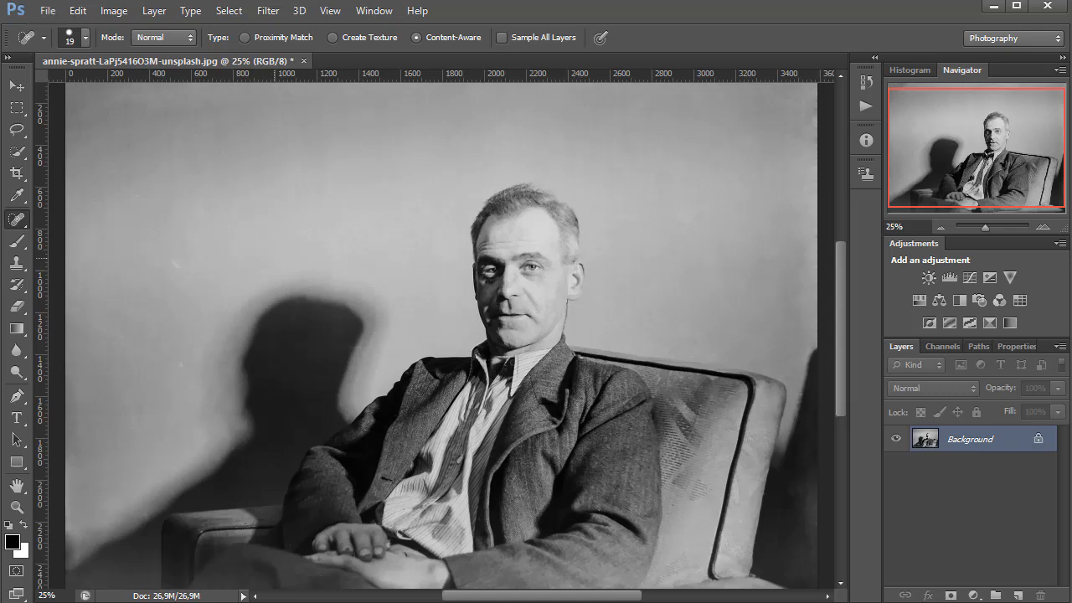
left_click(84, 37)
left_click_drag(42, 87, 68, 87)
key("Return")
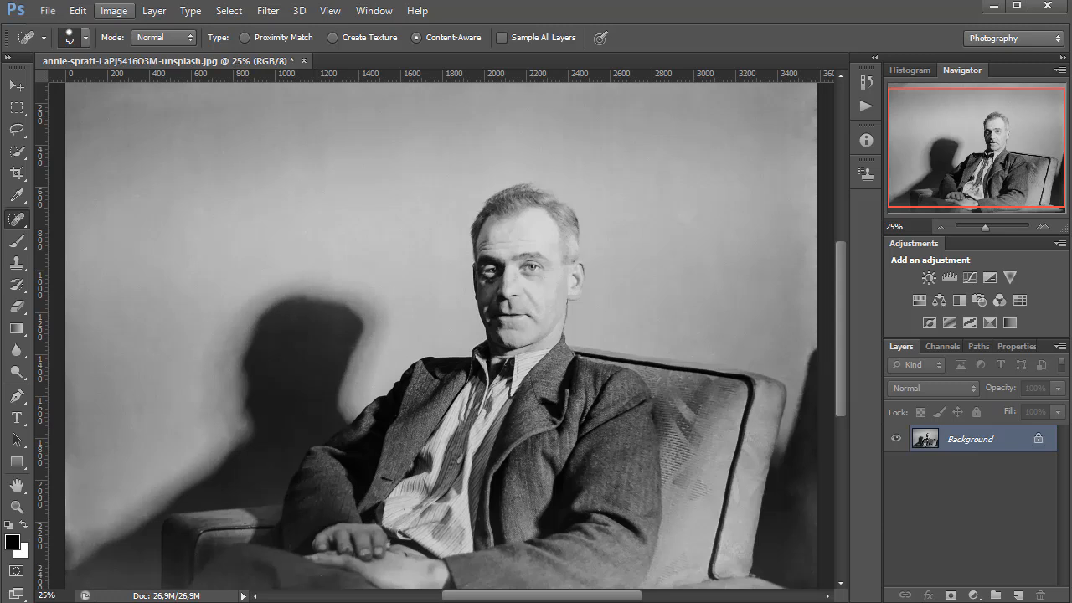
Apply Auto Contrast to the cleaned portrait
left_click(114, 11)
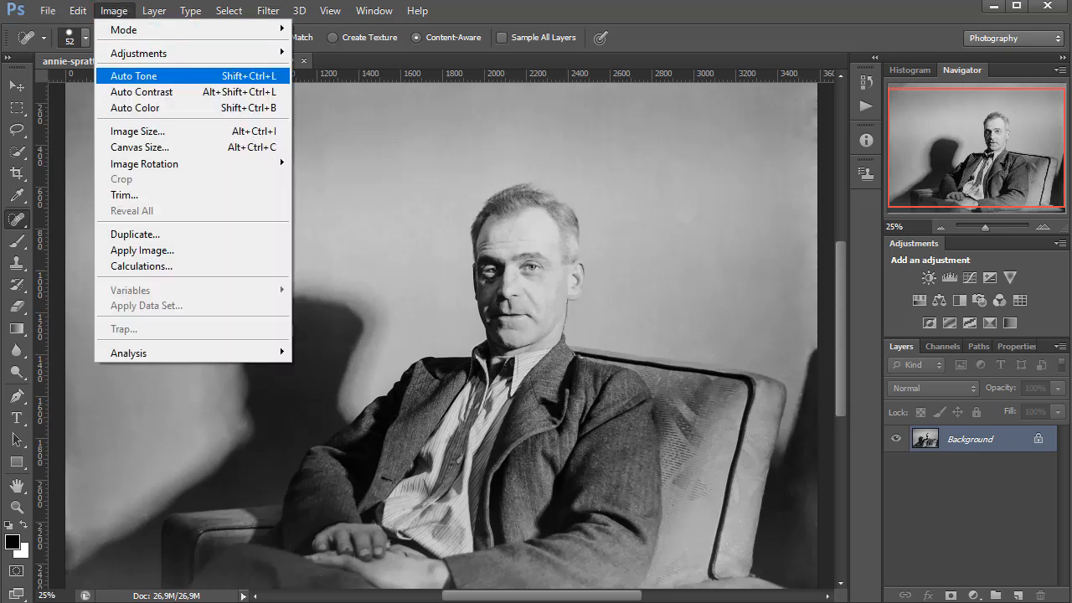
left_click(142, 91)
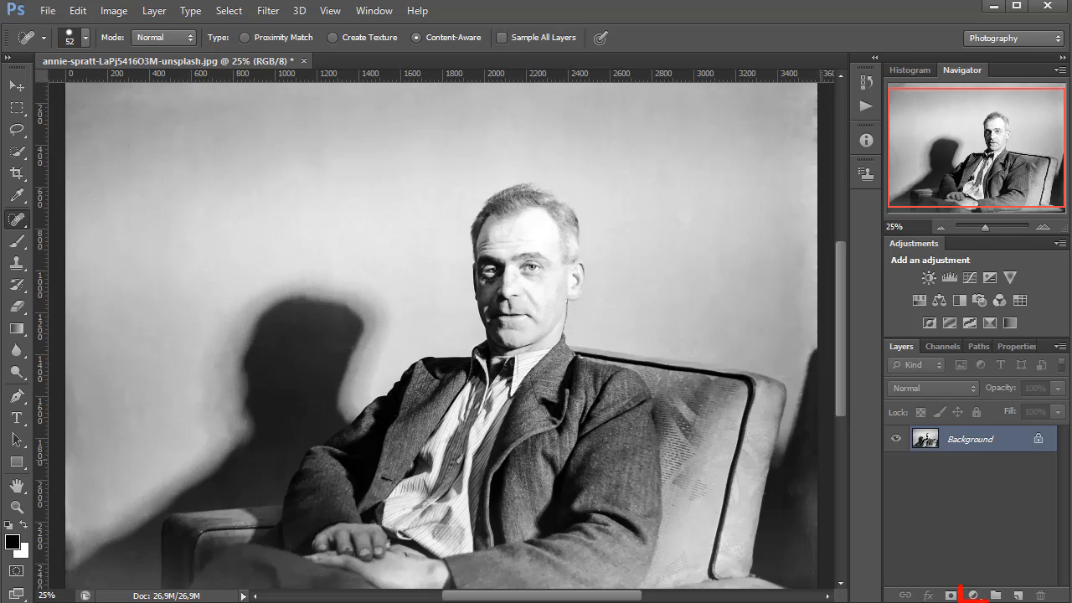
Add a Solid Color fill layer above the portrait in greyish blue 6d7f91
left_click(974, 595)
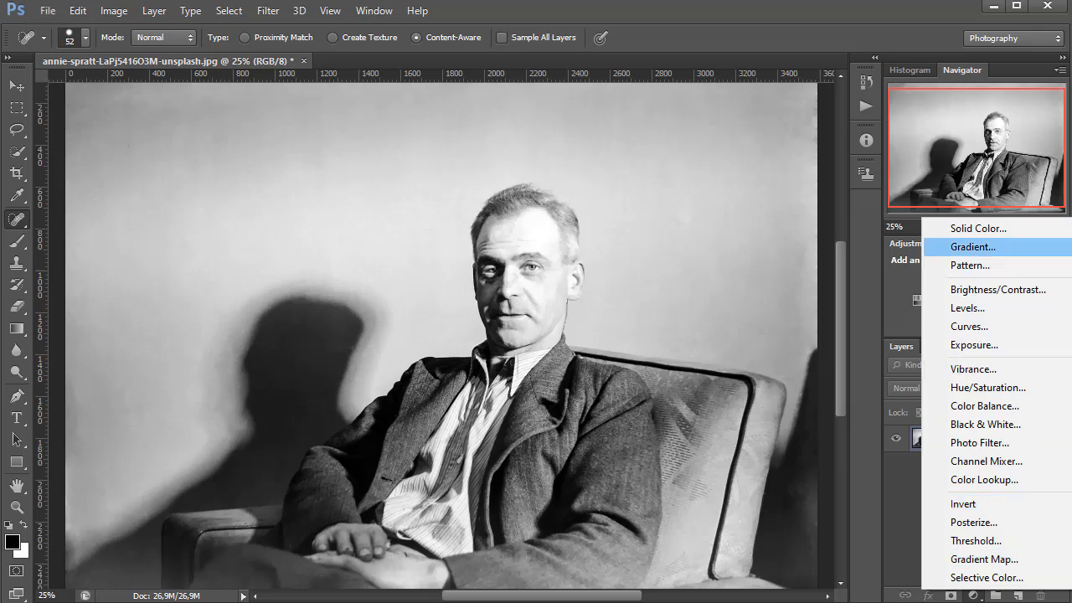
left_click(978, 228)
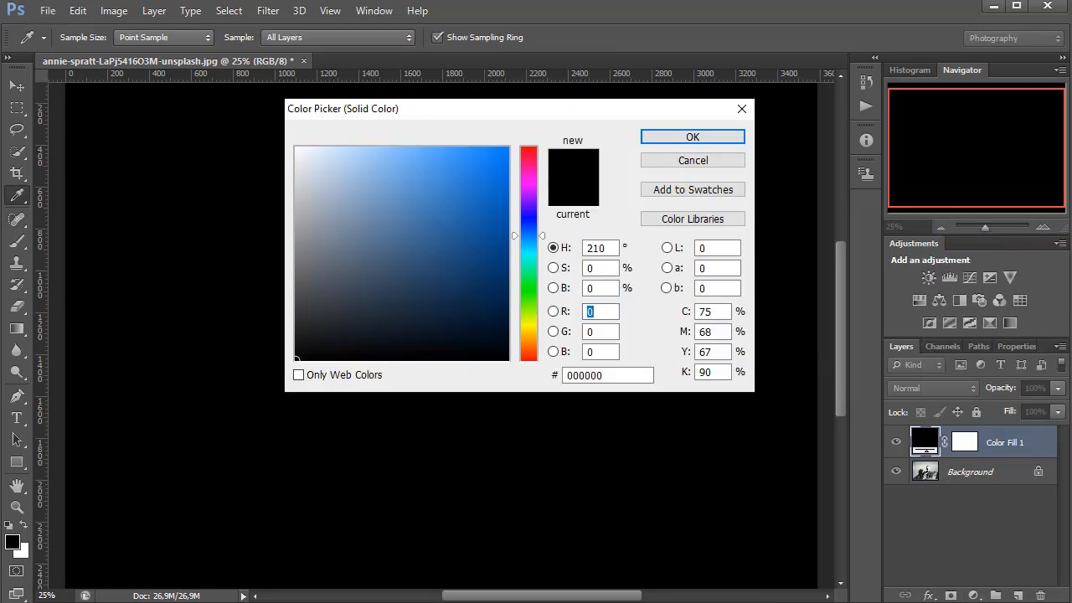
mouse_move(343, 246)
left_mouse_down()
mouse_move(347, 263)
mouse_move(348, 239)
left_mouse_up()
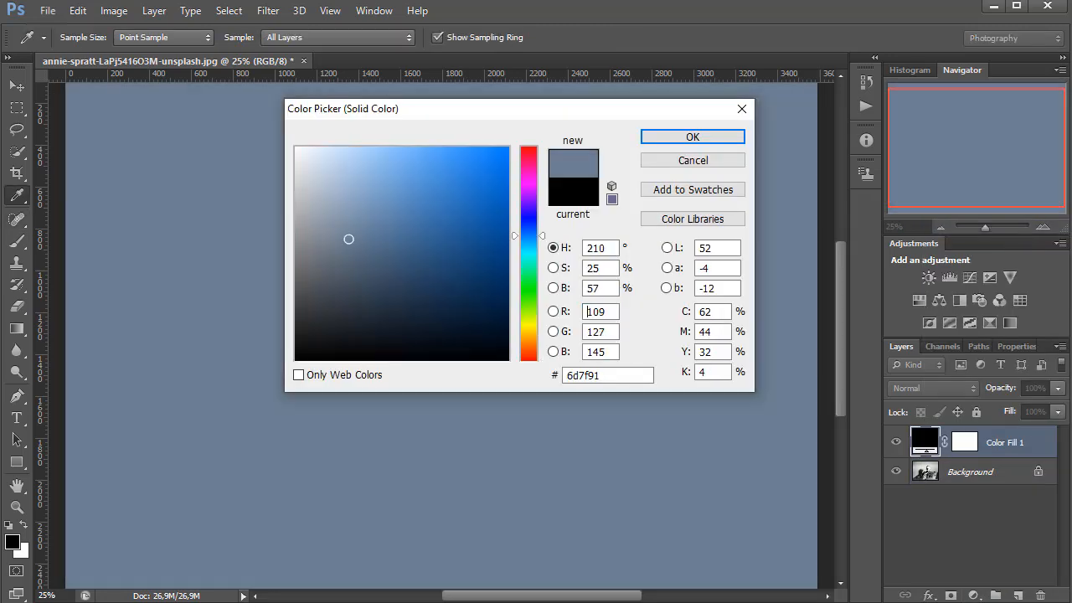
left_click(693, 136)
Invert the blue fill layer's mask to black and set the layer's blend mode to Soft Light
left_click(965, 441)
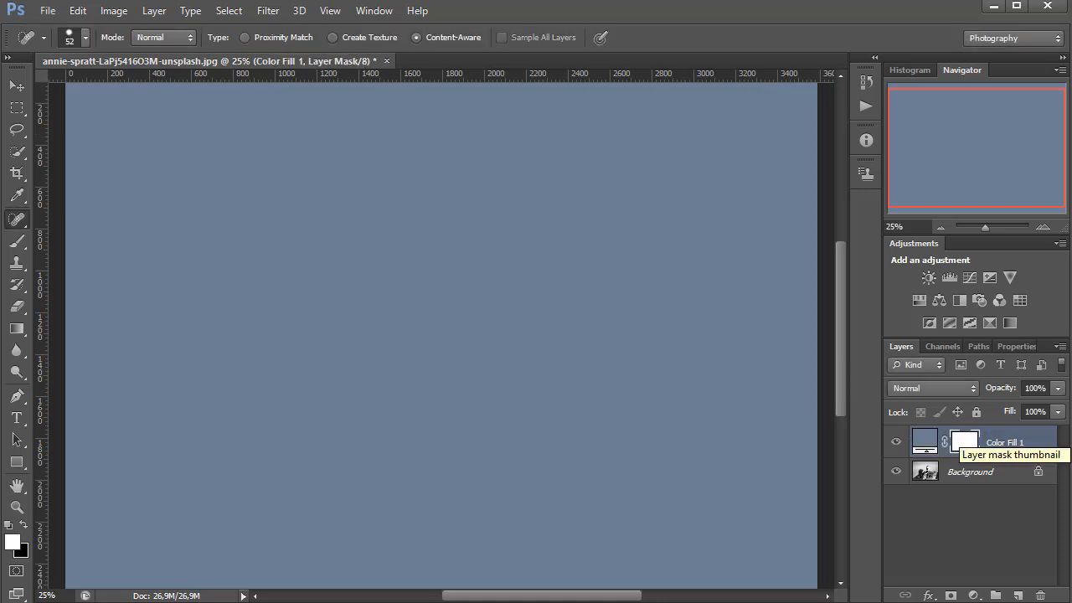
key("ctrl+i")
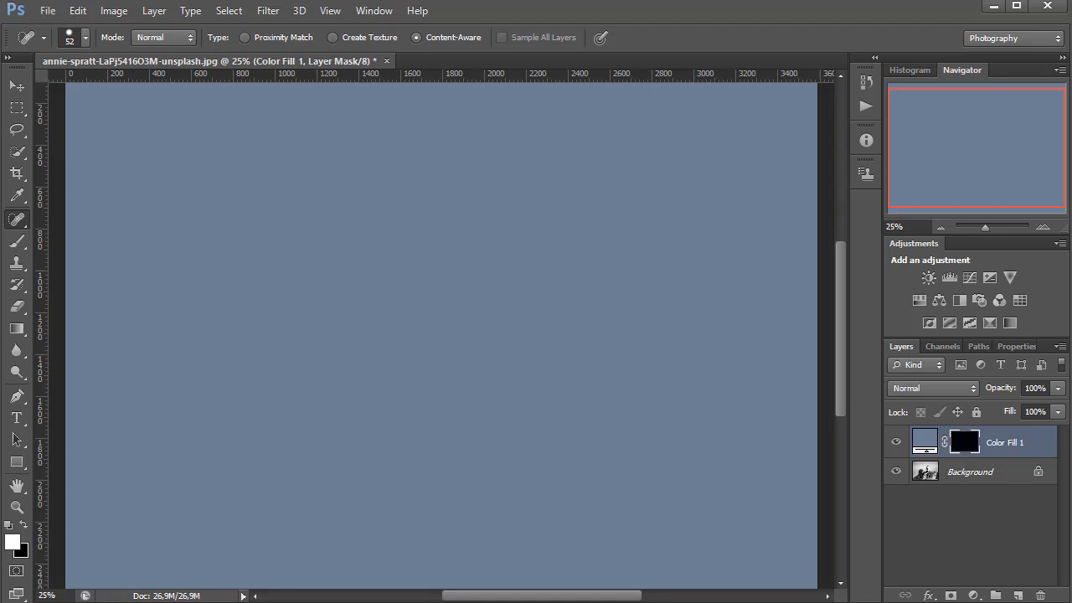
left_click(955, 388)
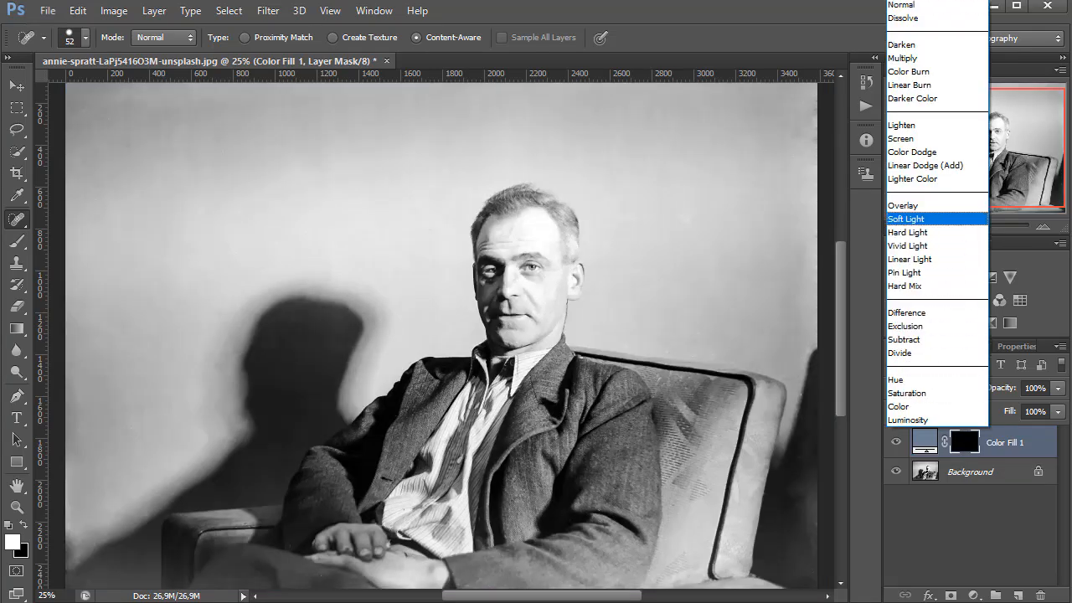
key("Return")
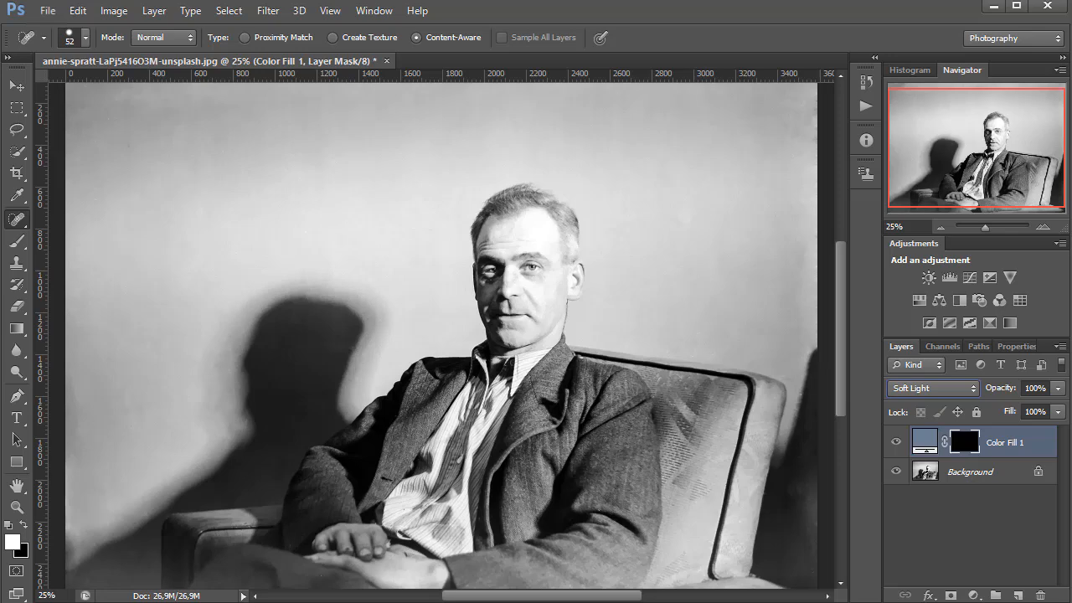
Tint the iris on the lit side of the face blue by painting the layer mask with a white 31 px Brush
key("b")
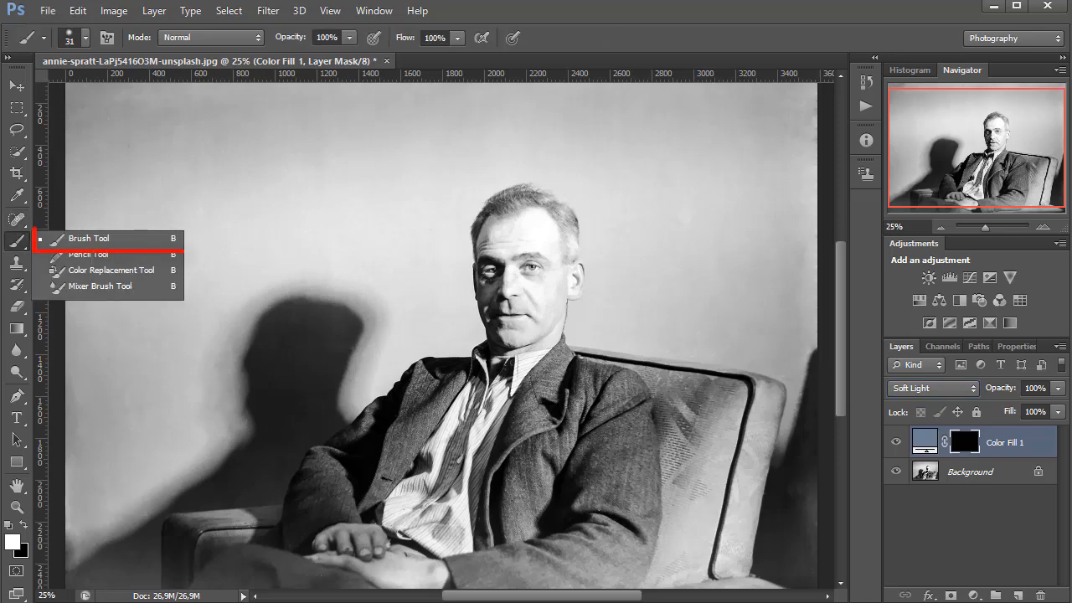
key("ctrl+plus")
key("ctrl+plus")
key("ctrl+plus")
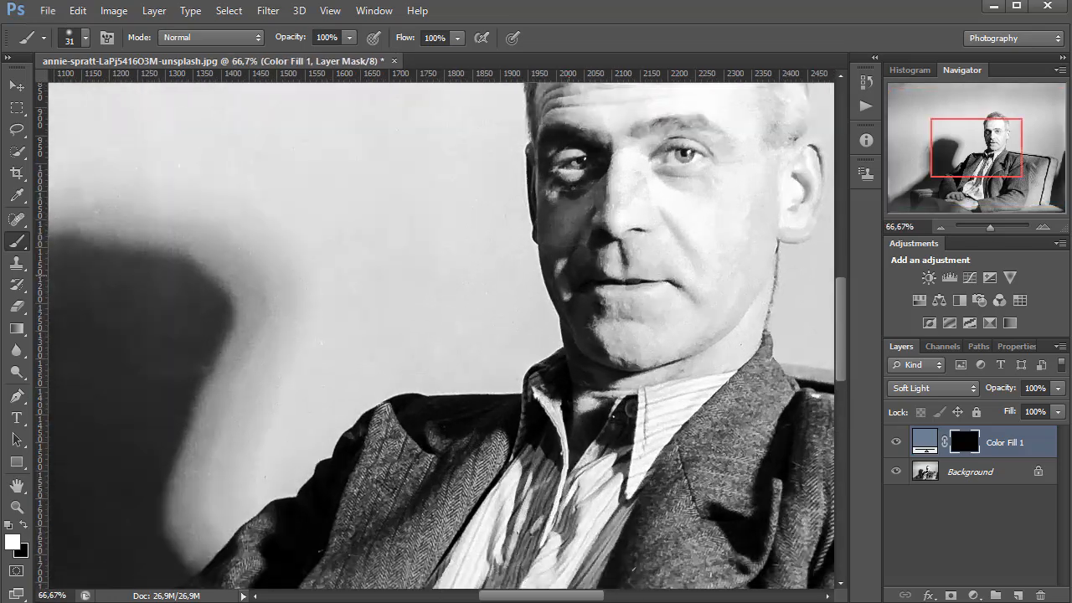
key("ctrl+plus")
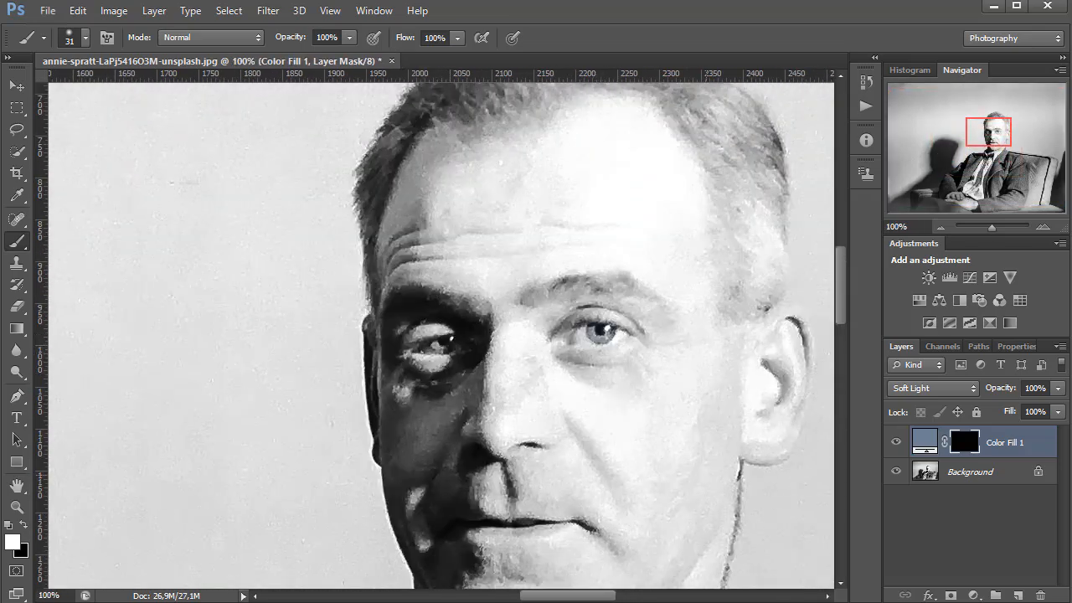
Add a second Solid Color fill layer in brown 714919
left_click(973, 595)
left_click(951, 233)
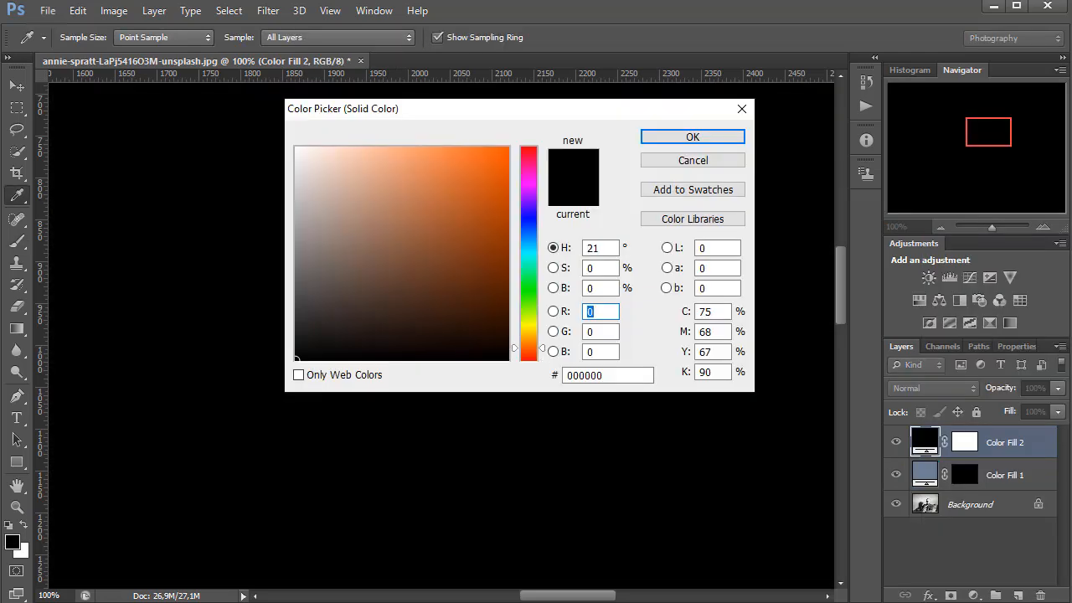
left_click_drag(528, 349, 529, 340)
left_click(462, 265)
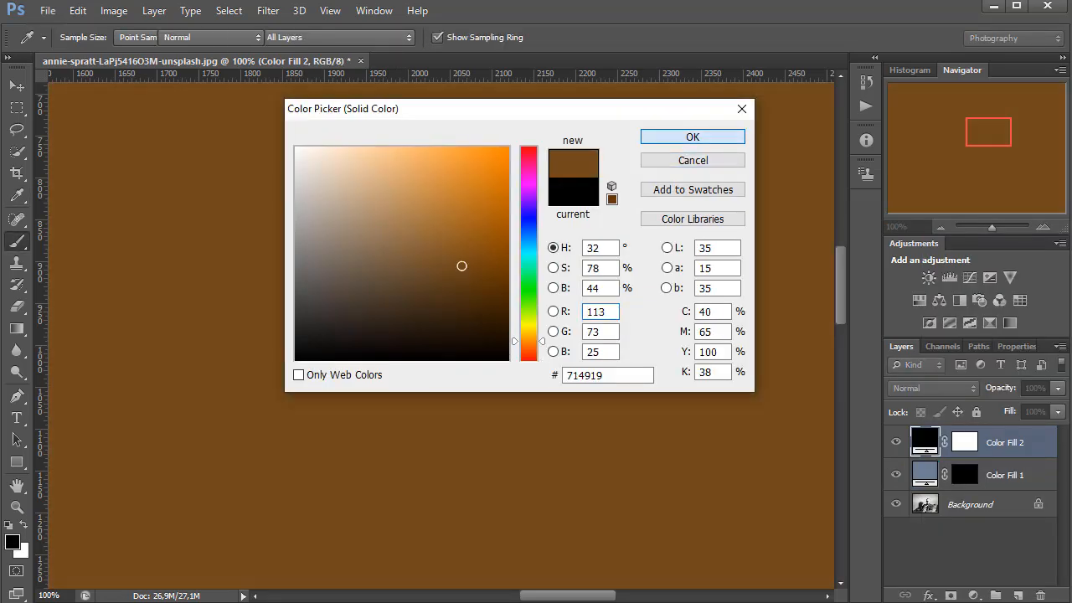
key("Return")
Invert the brown fill layer's mask to black and set that layer's blend mode to Soft Light
left_click(966, 442)
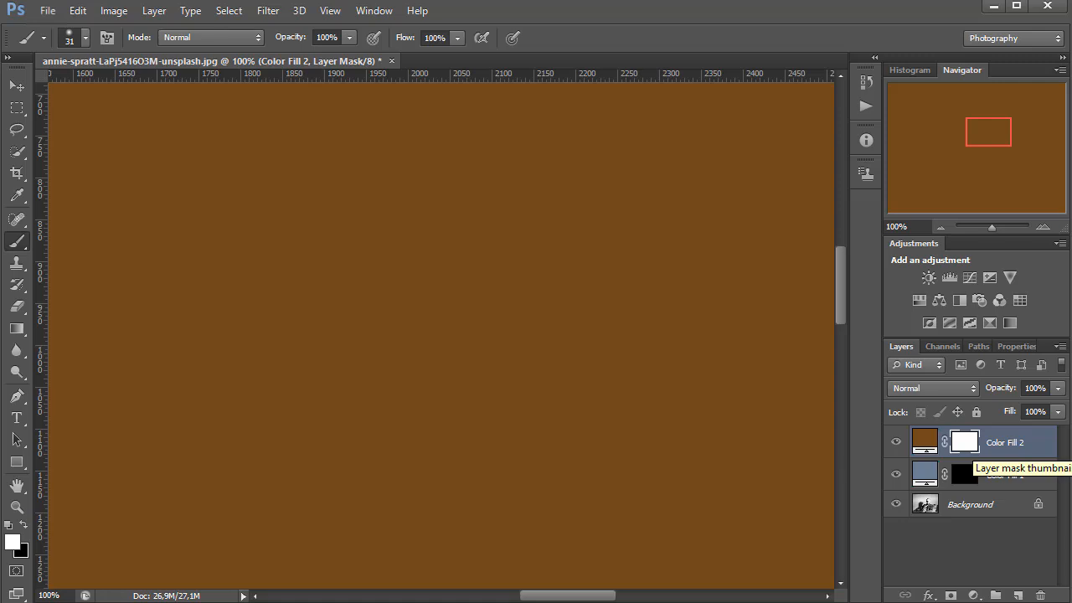
key("ctrl+i")
left_click(933, 389)
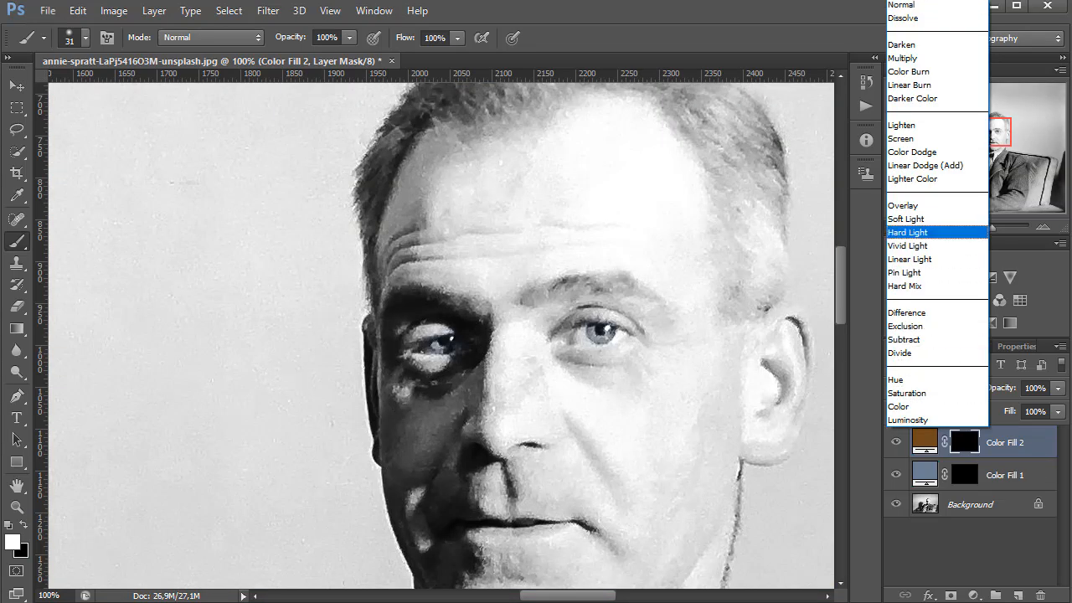
left_click(928, 219)
Paint in white on the brown fill layer's mask over the lower face with the 31 px Brush
scroll(442, 335, "down", 1)
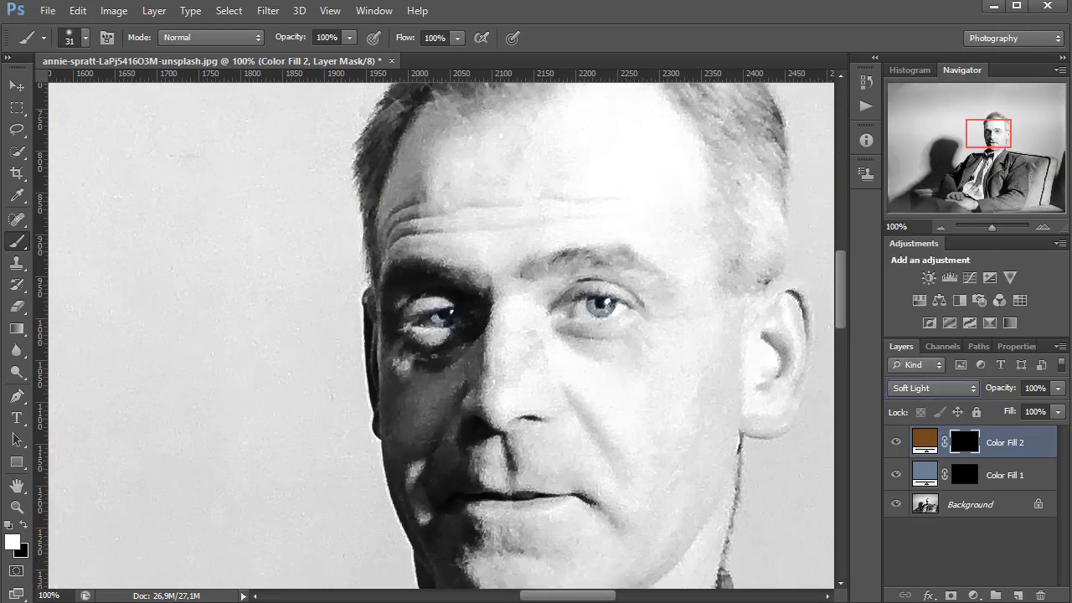
scroll(442, 335, "down", 3)
mouse_move(514, 423)
left_mouse_down()
mouse_move(554, 415)
mouse_move(468, 426)
left_mouse_up()
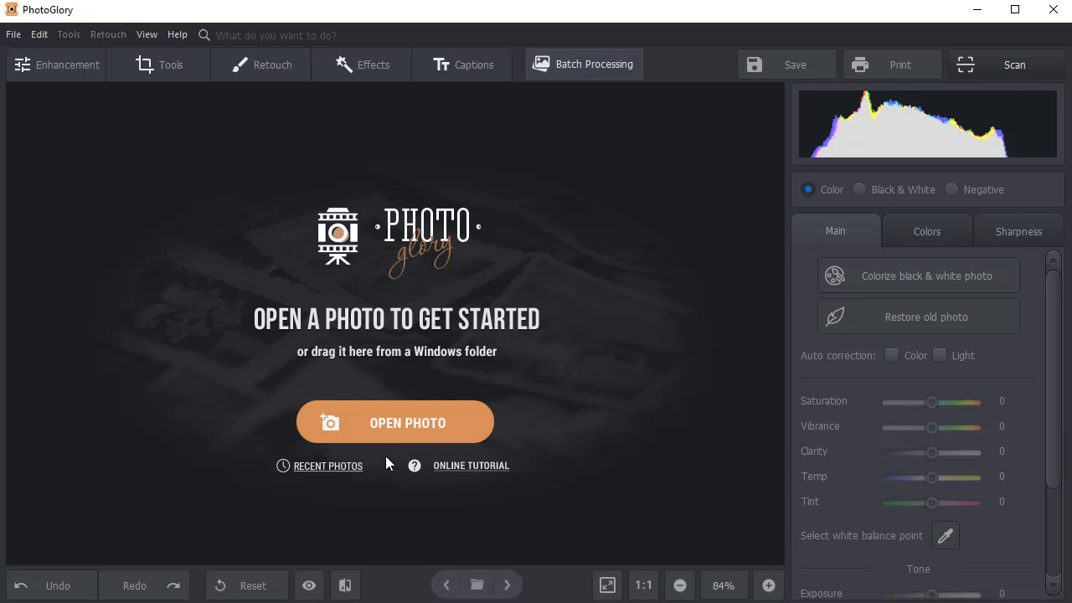
Switch to PhotoGlory and open photo 1 from the Old photo folder
left_click(388, 423)
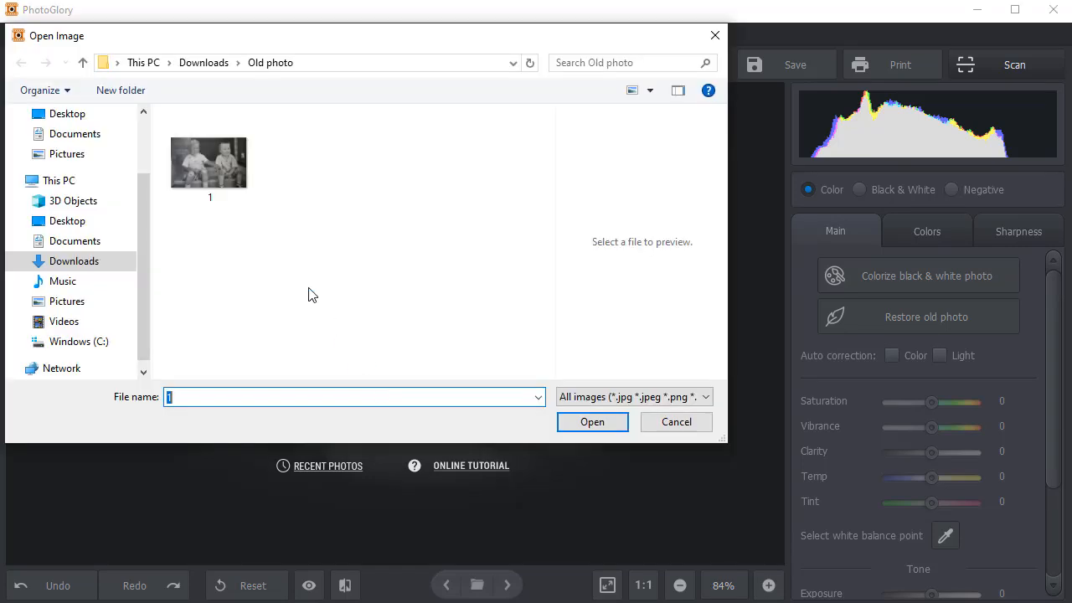
double_click(224, 178)
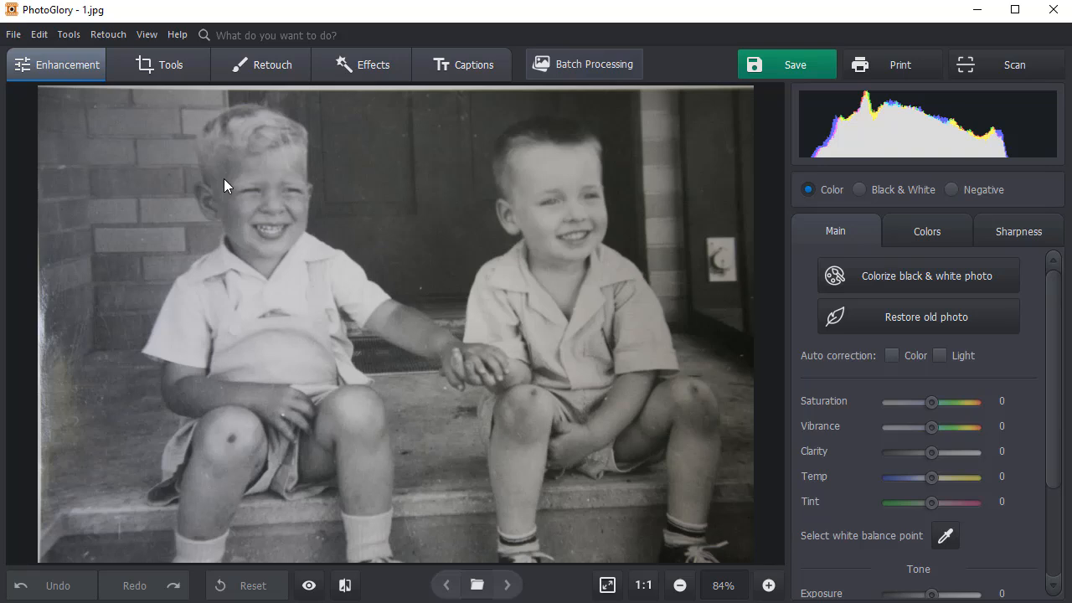
Crop narrow strips off the photo's upper and left edges with the free aspect ratio
left_click(174, 65)
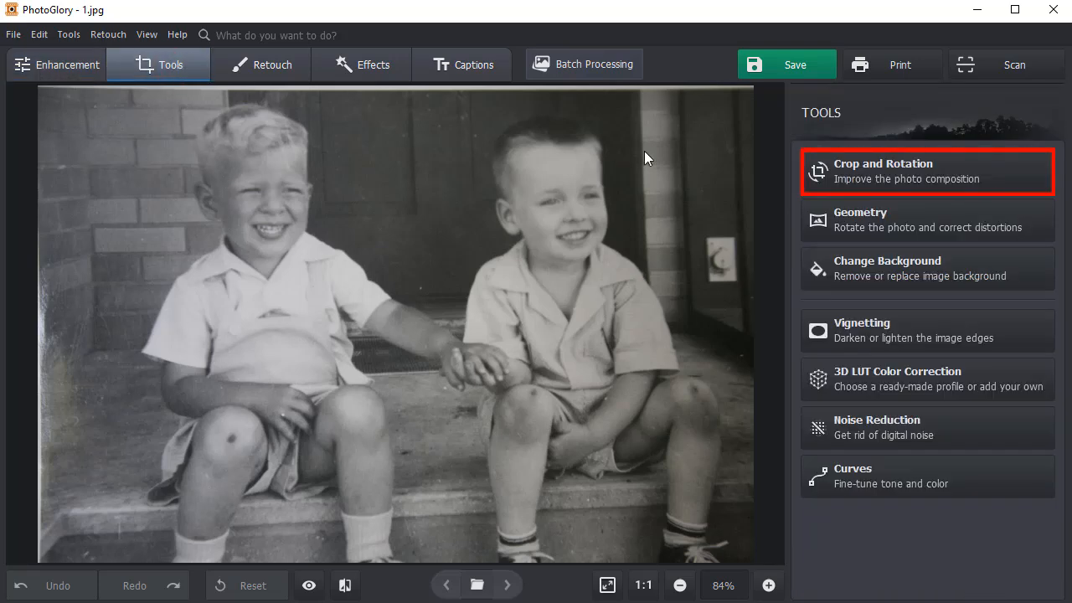
left_click(823, 169)
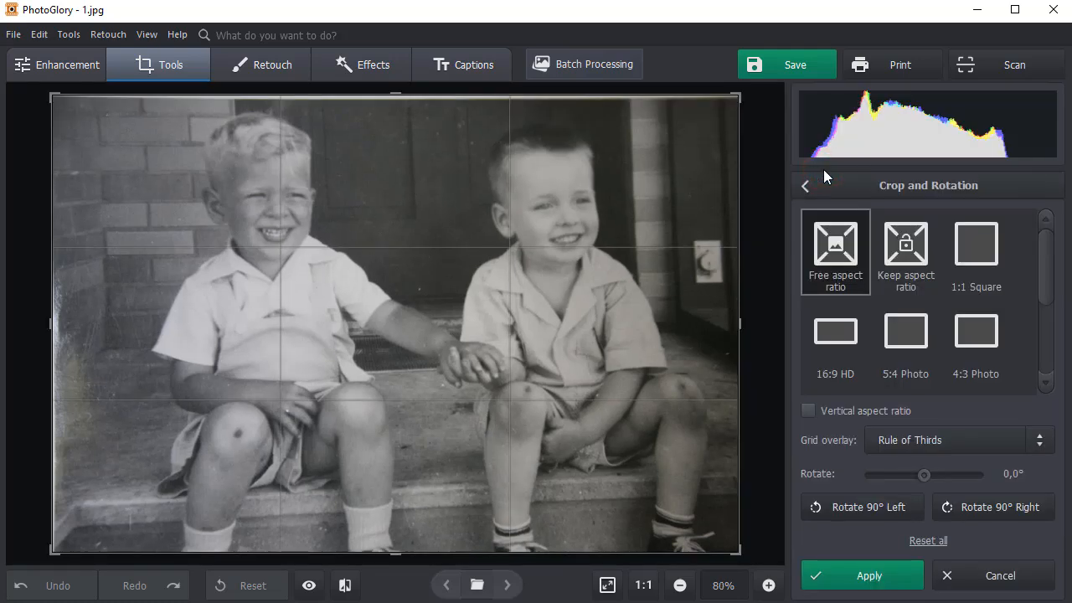
left_click_drag(579, 99, 579, 101)
left_click_drag(53, 316, 61, 319)
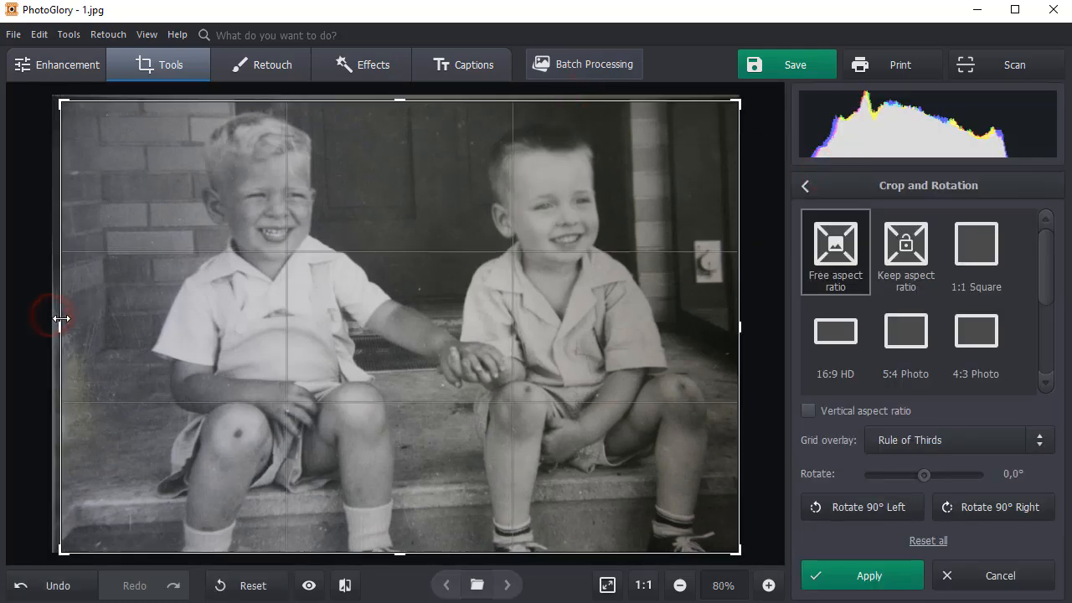
left_click(834, 572)
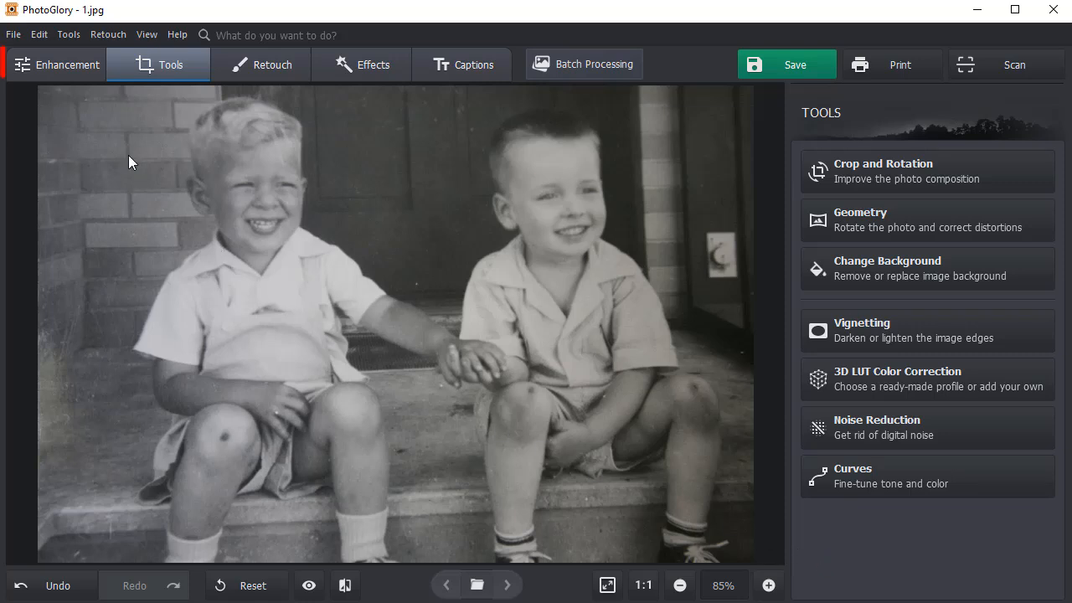
Colorize the black-and-white photo automatically at Quality 95, skip manual modification, and run the old photo restoration
left_click(72, 65)
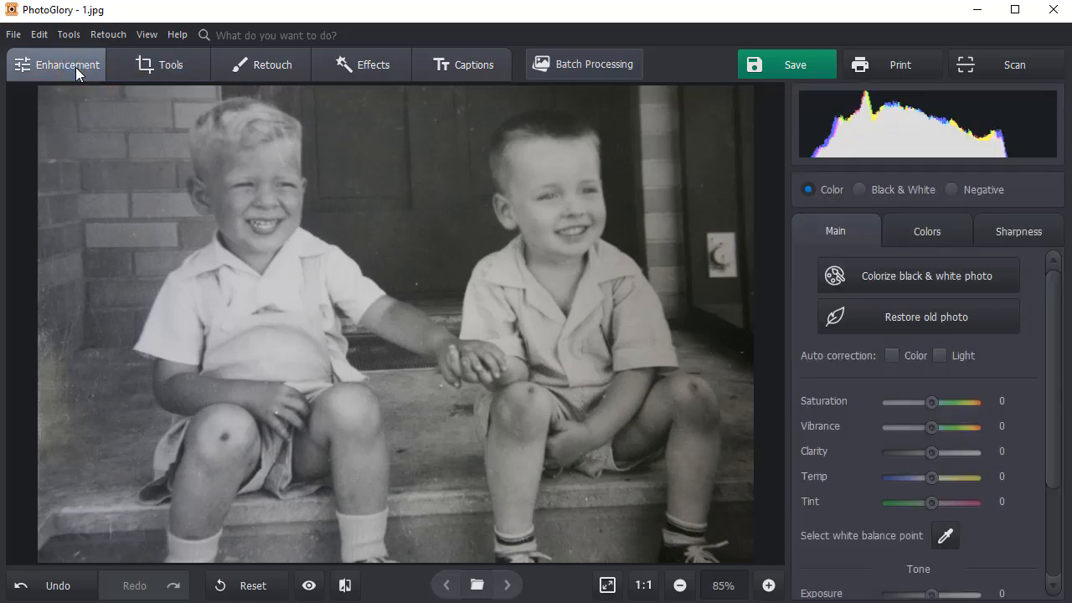
left_click(864, 266)
left_click_drag(914, 277, 971, 291)
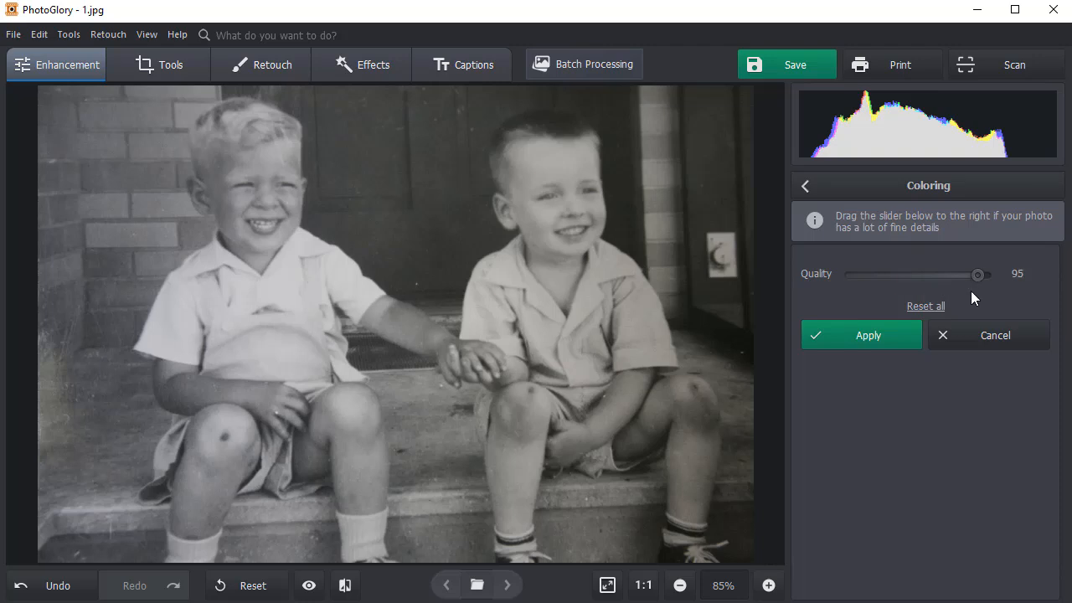
left_click(894, 327)
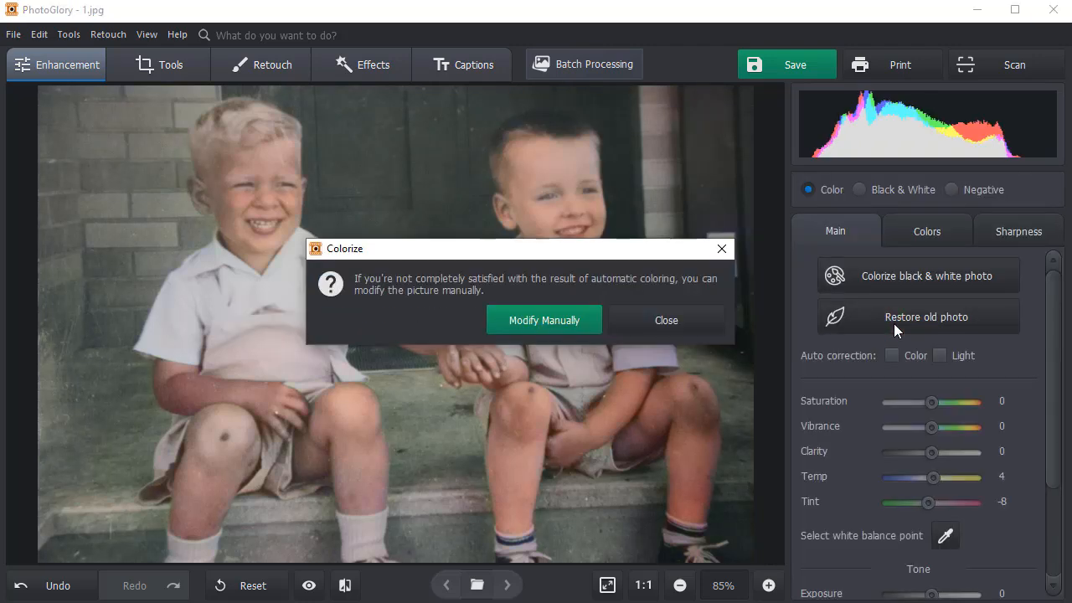
left_click(650, 320)
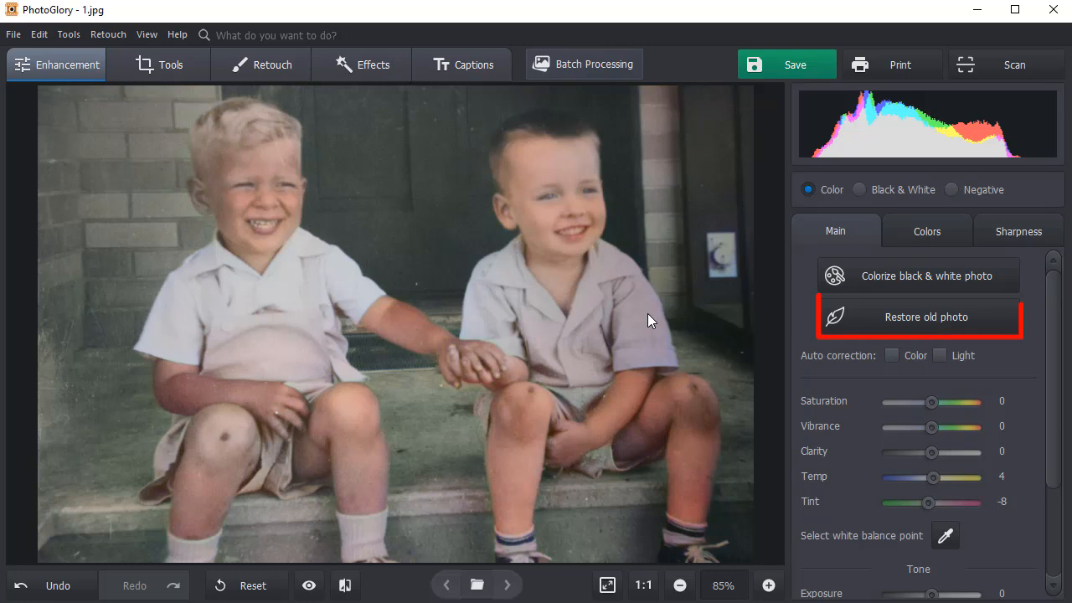
left_click(843, 314)
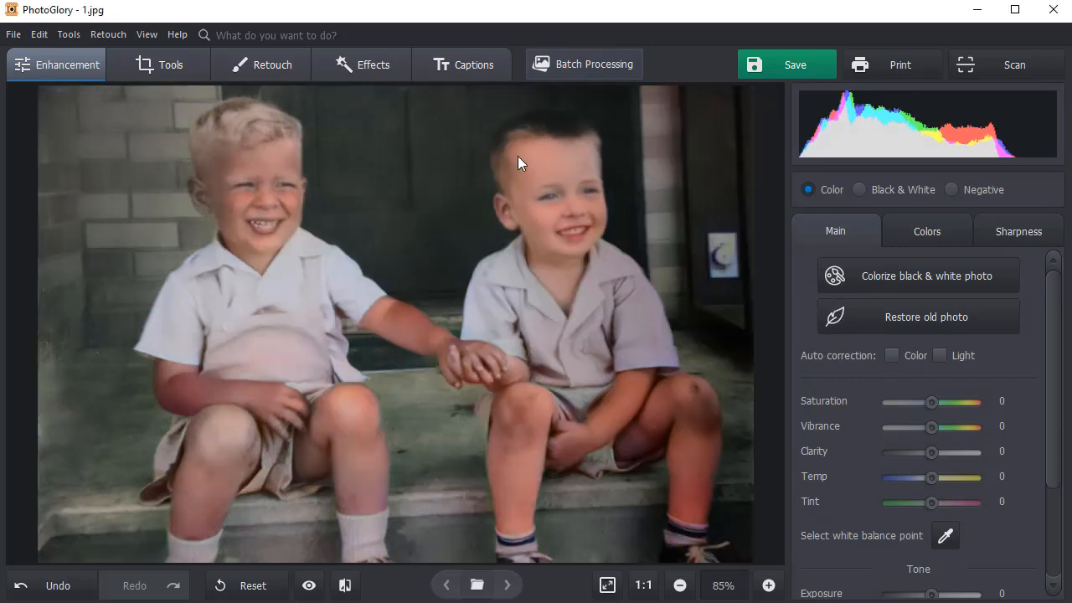
Heal the small specks on the brick wall beside the blond boy with the Healing Brush at size 8
left_click(294, 67)
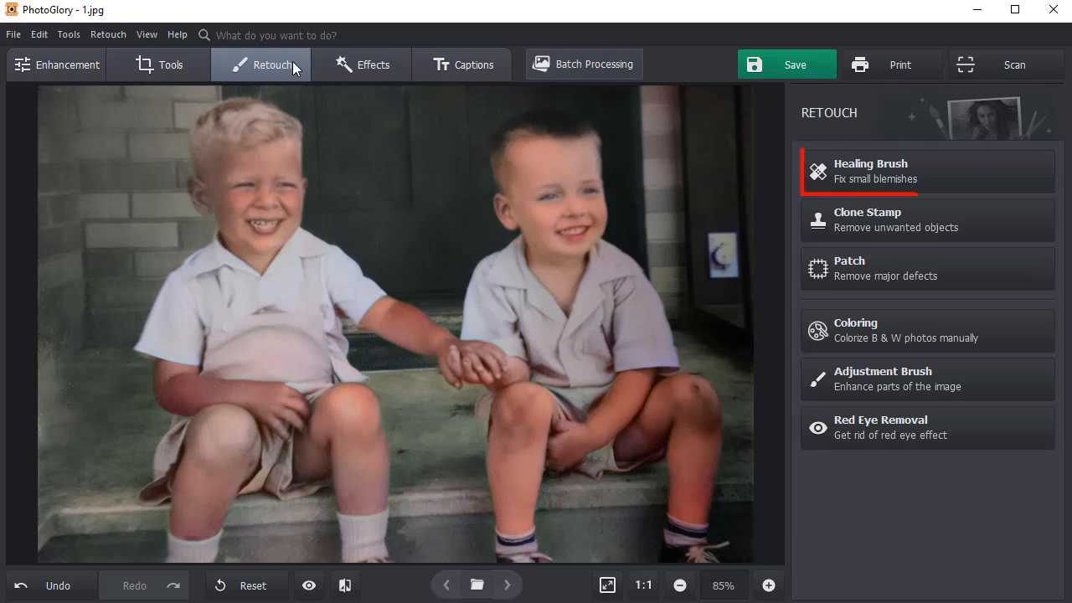
left_click(842, 159)
left_click(768, 584)
left_click(768, 586)
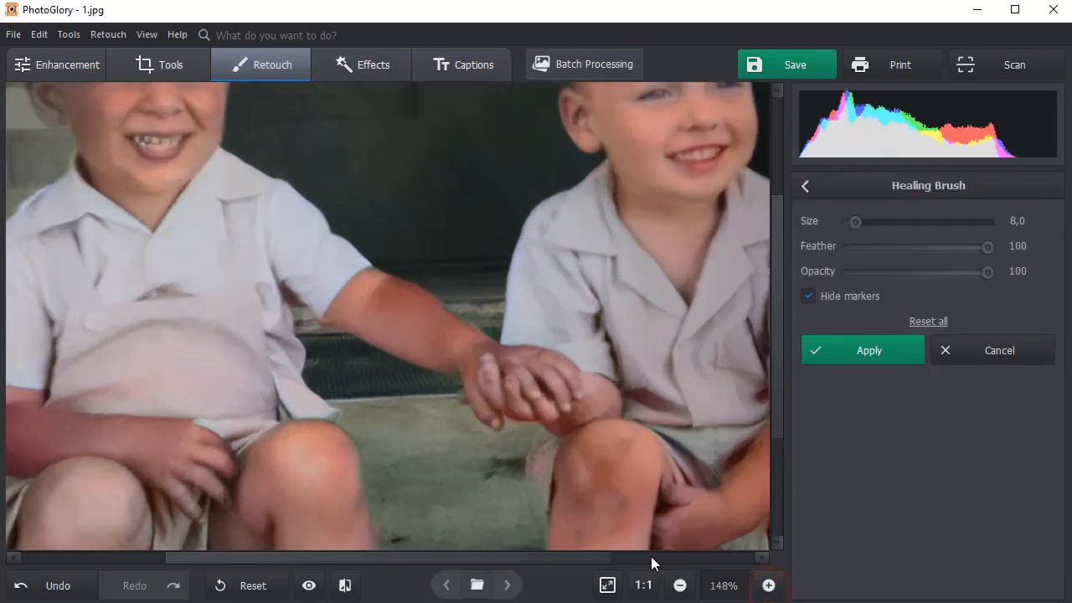
left_click_drag(651, 556, 412, 558)
left_click_drag(119, 334, 103, 306)
left_click(98, 284)
left_click_drag(85, 271, 77, 258)
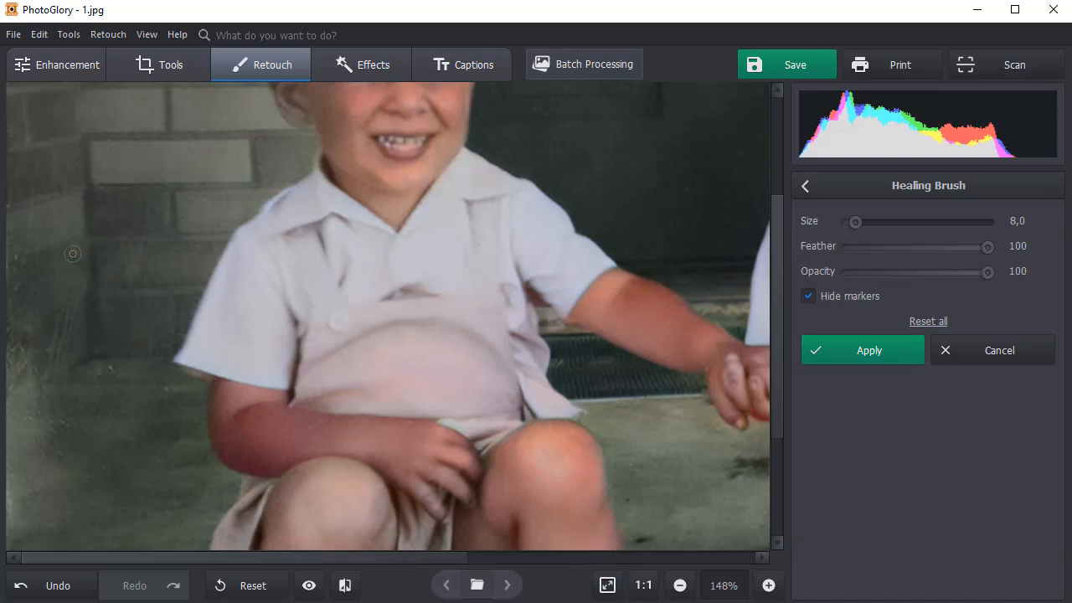
left_click_drag(106, 203, 113, 226)
left_click_drag(44, 170, 33, 188)
mouse_move(29, 213)
left_mouse_down()
mouse_move(26, 245)
mouse_move(62, 227)
left_mouse_up()
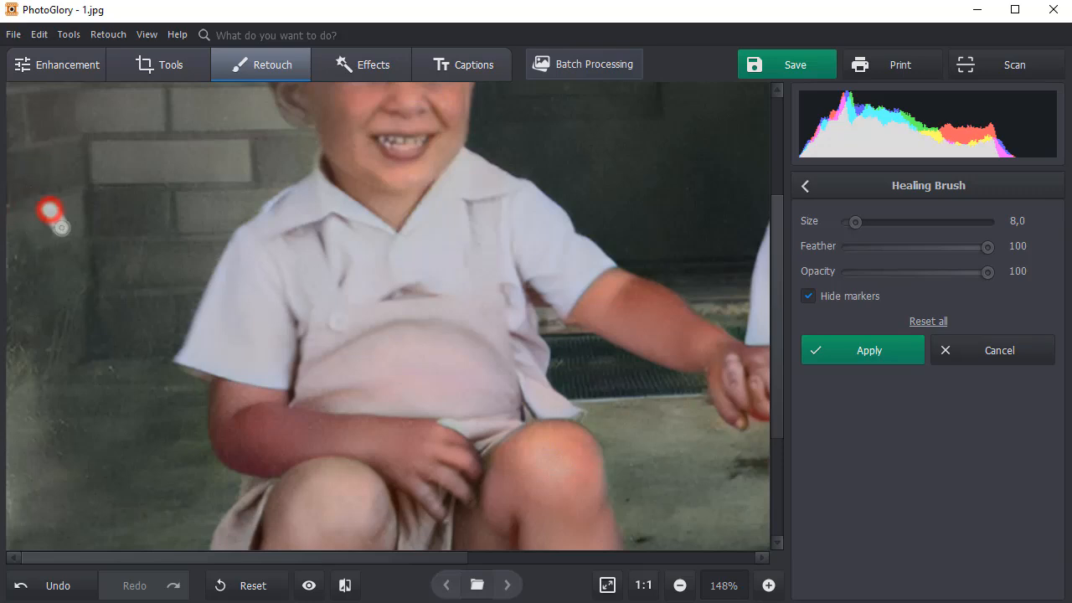
left_click(58, 272)
left_click(141, 307)
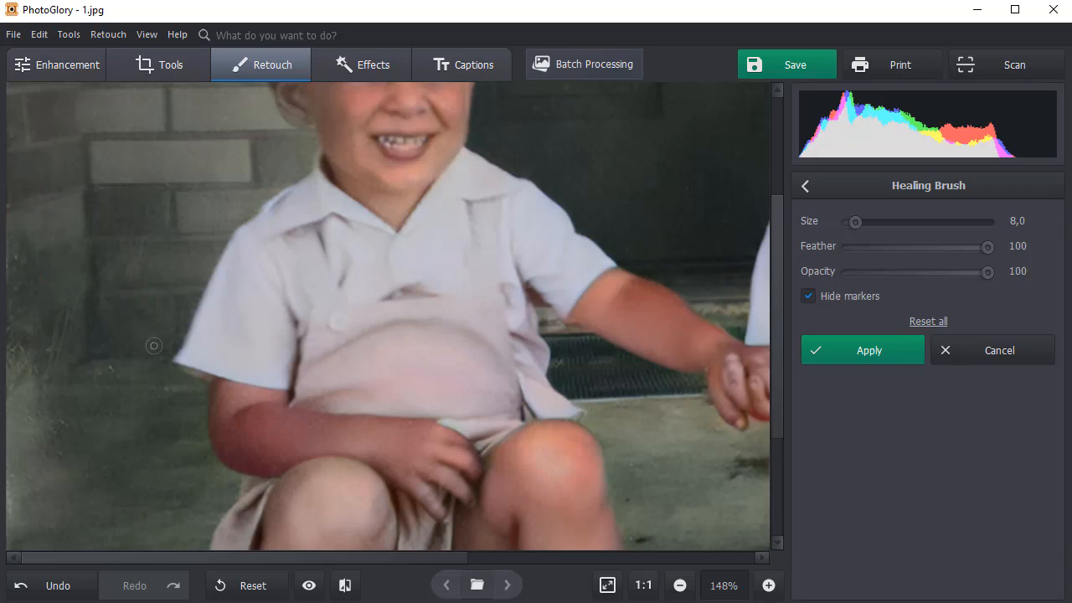
left_click(84, 287)
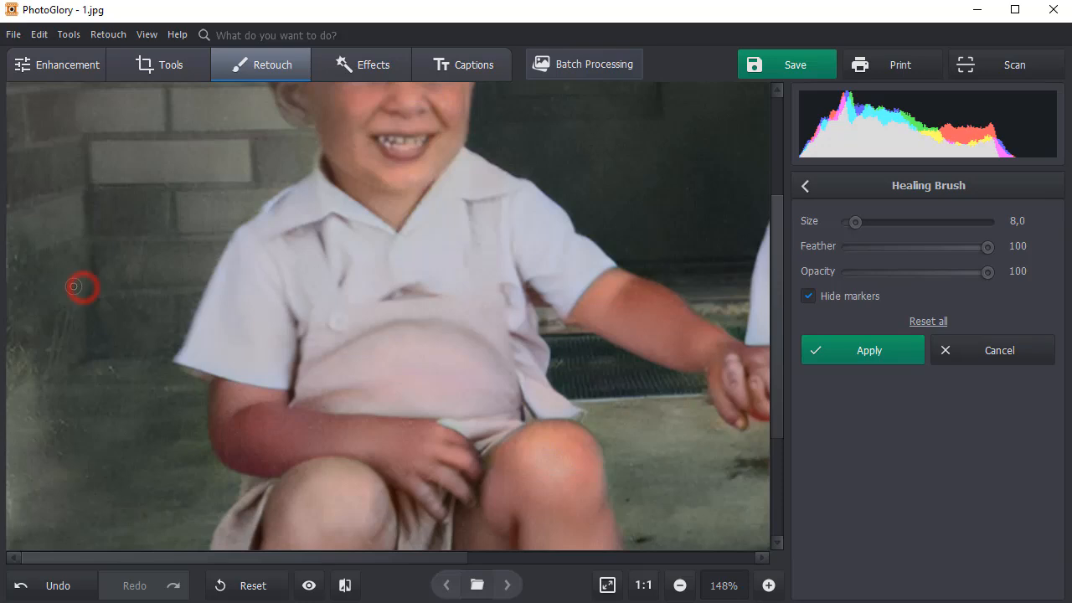
left_click(822, 345)
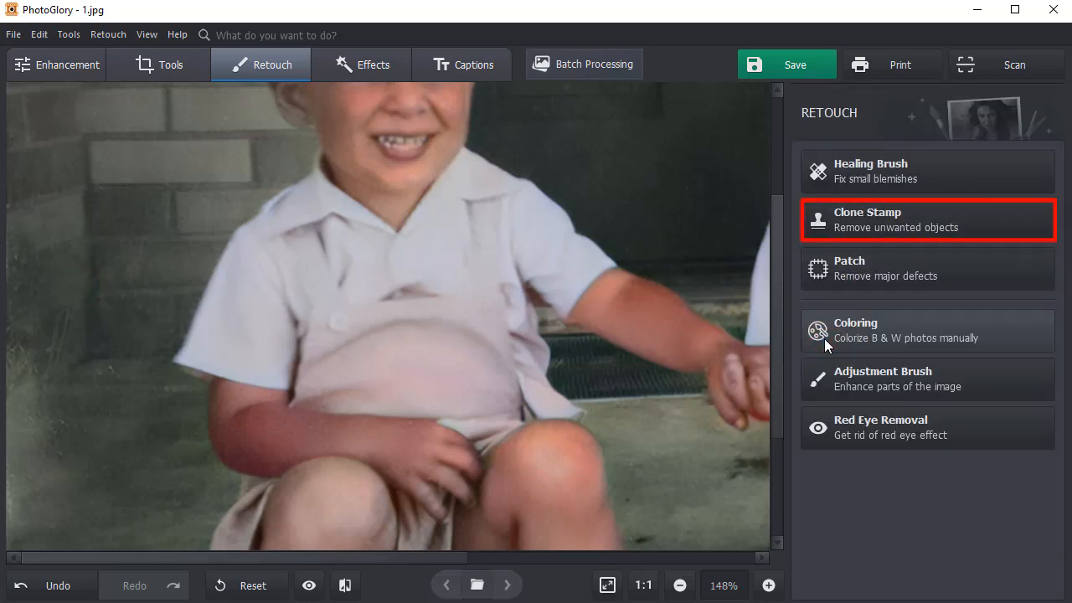
Cover the faded patches on the wall and porch beside the blond boy with the Clone Stamp at size 18.3, and show the before/after comparison
left_click(916, 217)
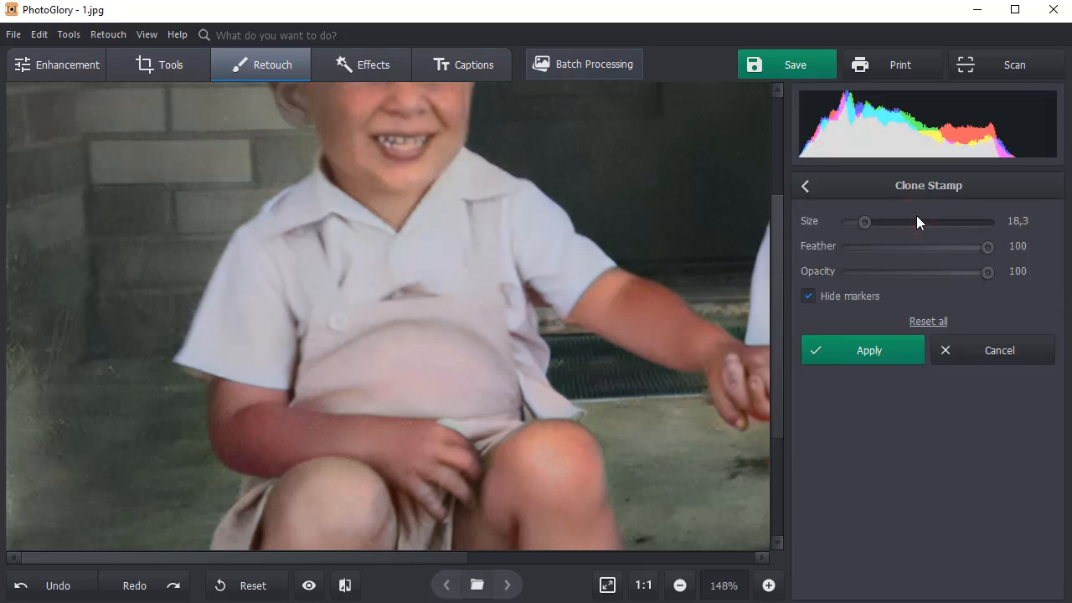
mouse_move(80, 312)
left_mouse_down()
mouse_move(62, 352)
mouse_move(82, 326)
left_mouse_up()
mouse_move(117, 285)
left_mouse_down()
mouse_move(76, 295)
mouse_move(75, 277)
left_mouse_up()
left_click_drag(80, 344, 77, 339)
left_click_drag(82, 258, 81, 267)
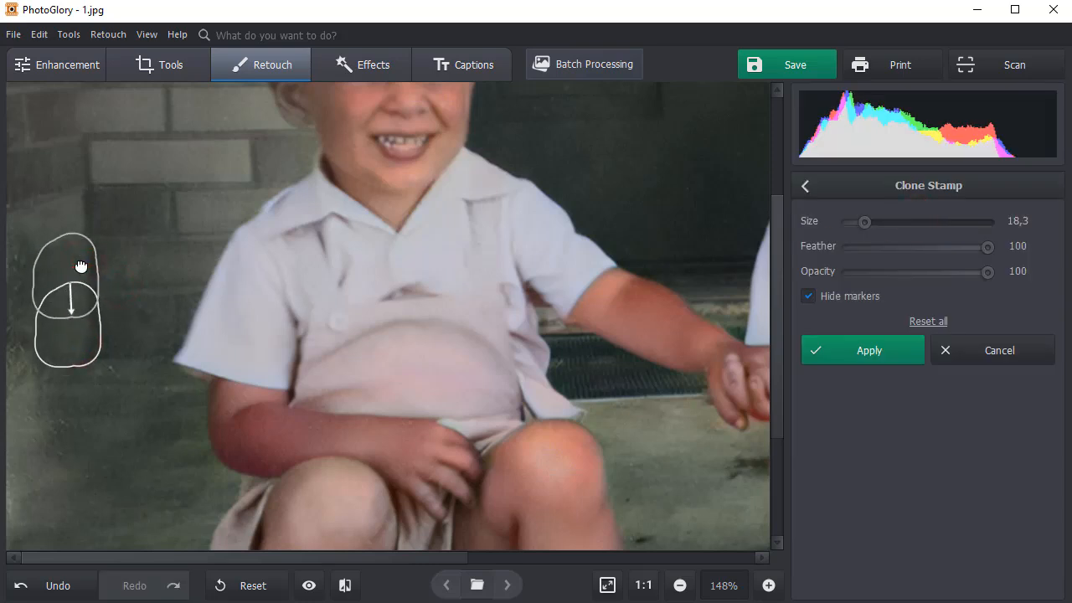
mouse_move(13, 260)
left_mouse_down()
mouse_move(15, 299)
mouse_move(64, 261)
left_mouse_up()
left_click_drag(14, 344, 37, 353)
mouse_move(88, 322)
left_mouse_down()
mouse_move(67, 361)
mouse_move(73, 348)
left_mouse_up()
left_click_drag(15, 411, 63, 391)
mouse_move(95, 366)
left_mouse_down()
mouse_move(60, 397)
mouse_move(67, 405)
left_mouse_up()
left_click(14, 390)
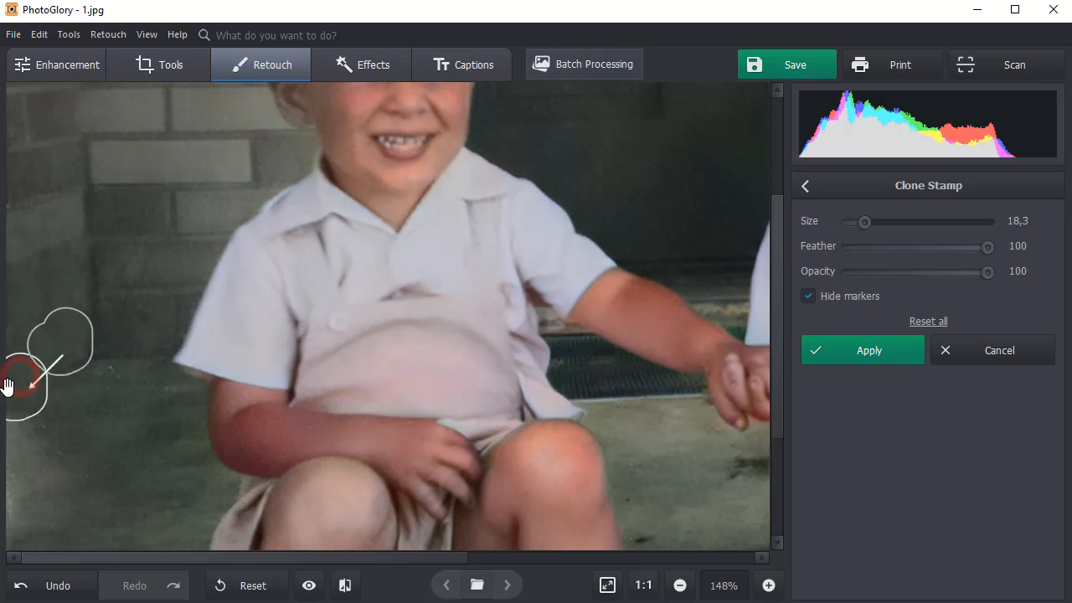
left_click_drag(56, 358, 43, 395)
mouse_move(11, 432)
left_mouse_down()
mouse_move(39, 429)
mouse_move(63, 449)
left_mouse_up()
left_click_drag(105, 394, 107, 425)
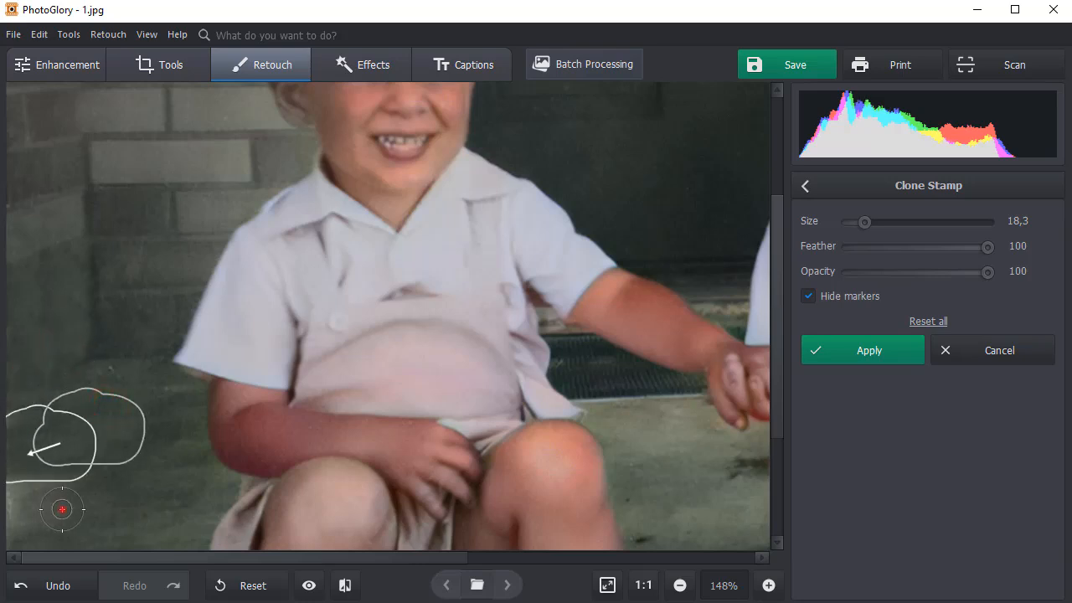
mouse_move(20, 498)
left_mouse_down()
mouse_move(44, 531)
mouse_move(26, 537)
left_mouse_up()
mouse_move(100, 452)
left_mouse_down()
mouse_move(103, 474)
mouse_move(114, 475)
left_mouse_up()
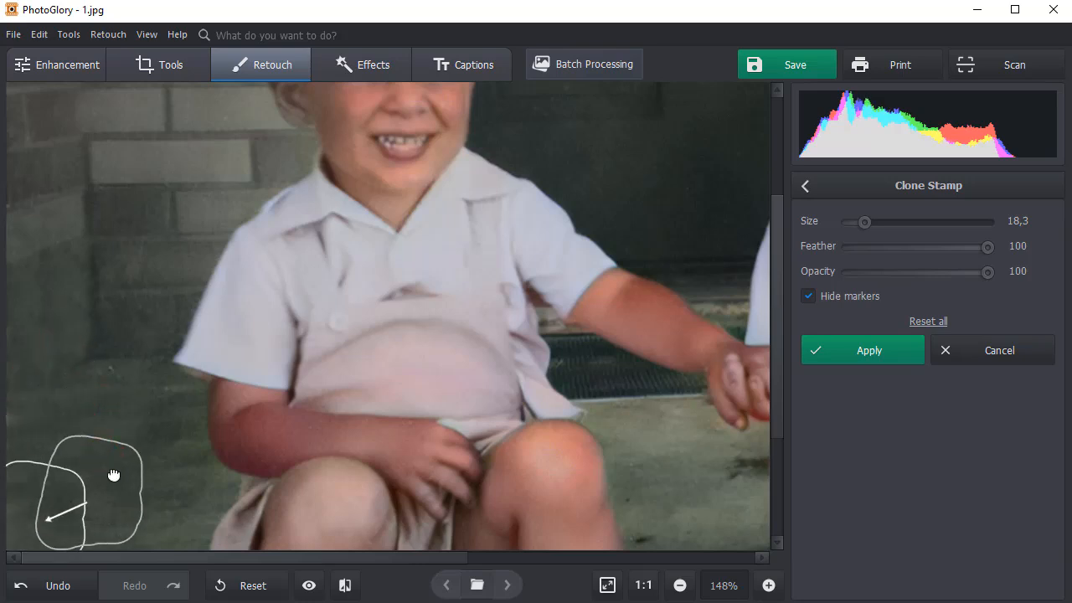
left_click(920, 352)
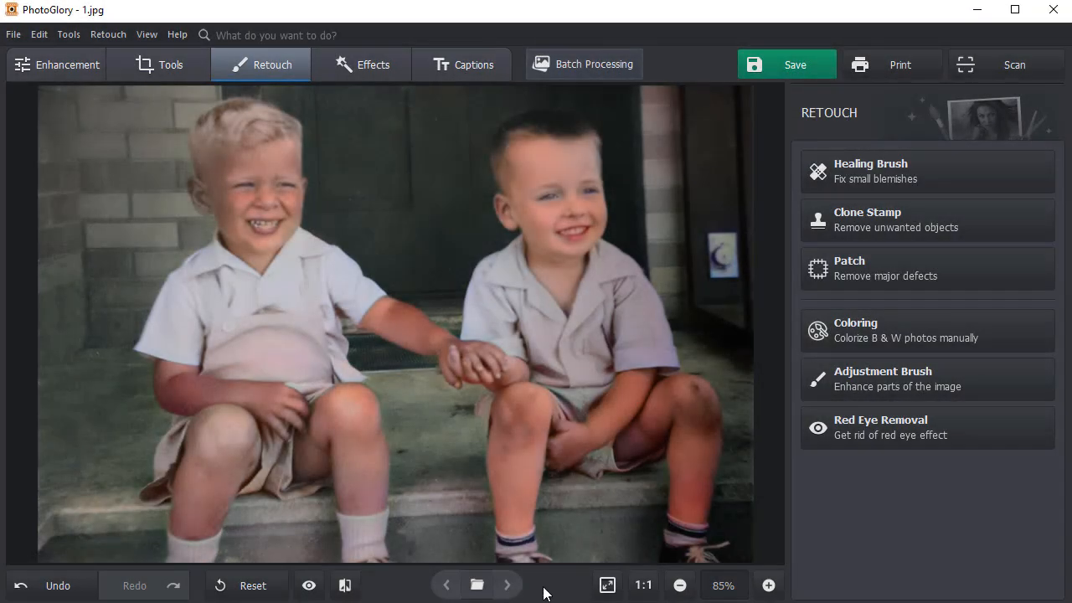
left_click(345, 586)
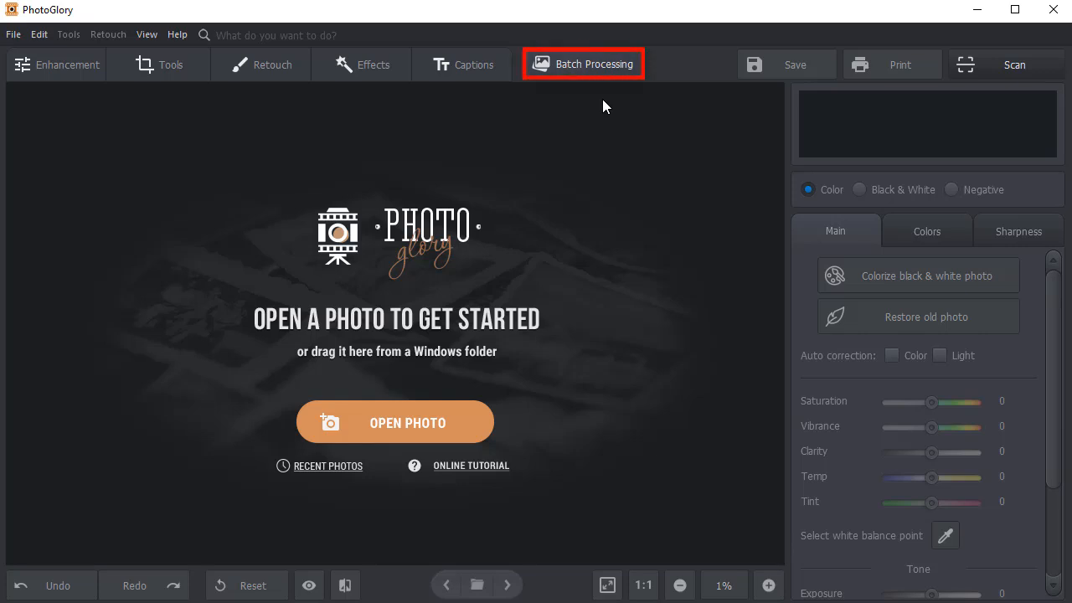
Start batch colorizing of black-and-white photos by adding several pictures and choosing the Old Photos folder in Downloads as output
left_click(621, 64)
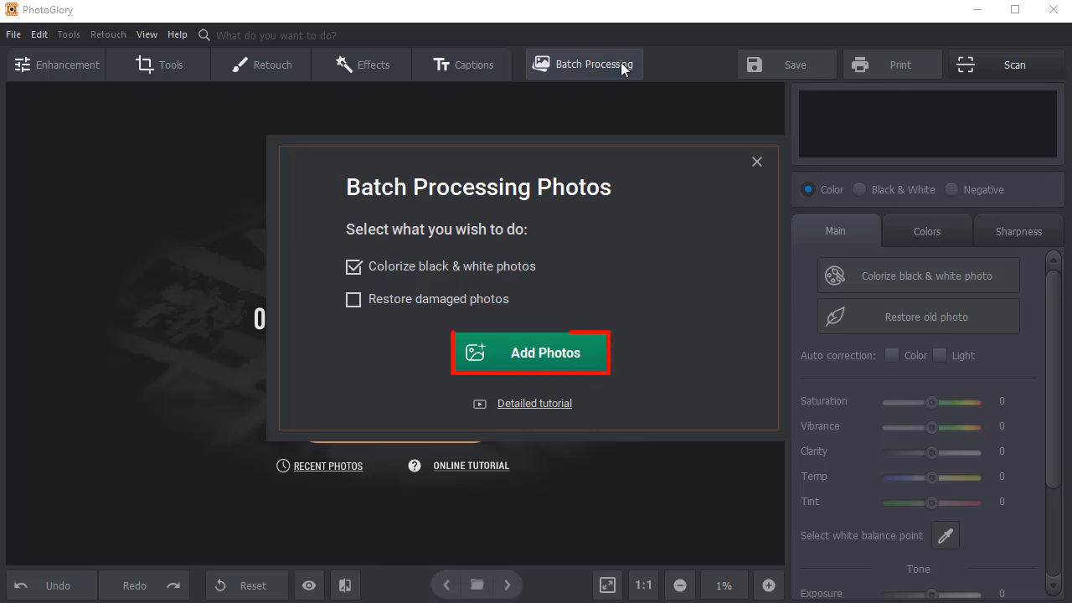
left_click(478, 351)
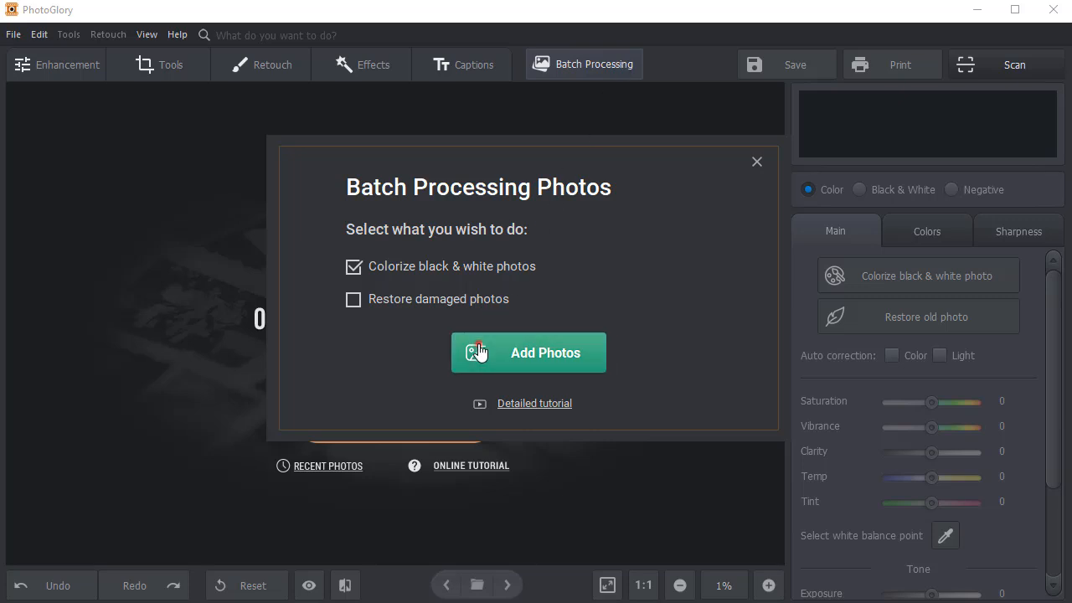
left_click_drag(547, 162, 223, 313)
left_click(574, 422)
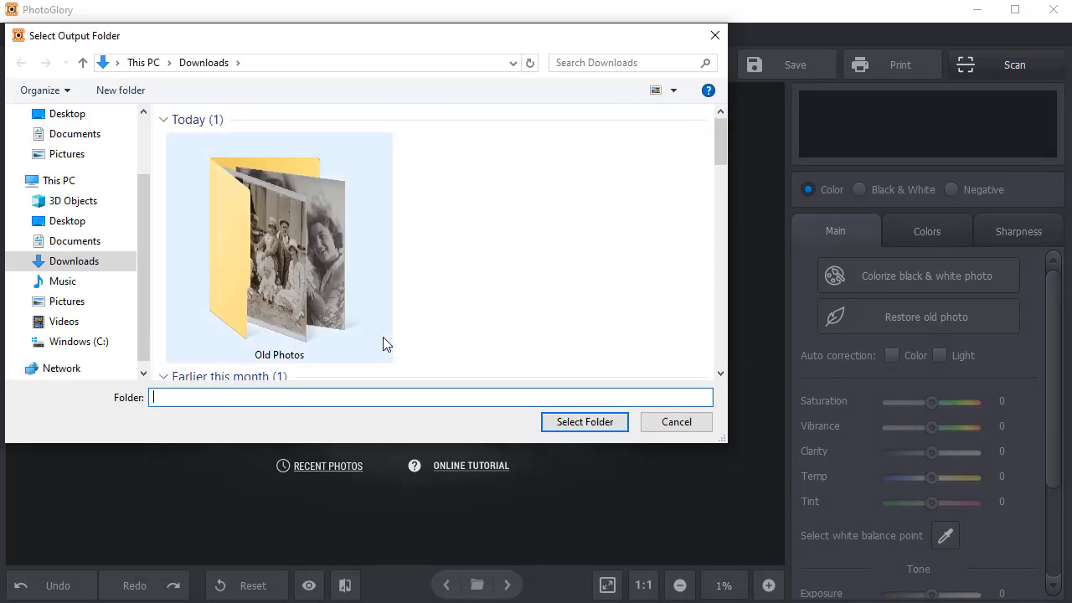
left_click(348, 320)
left_click(600, 421)
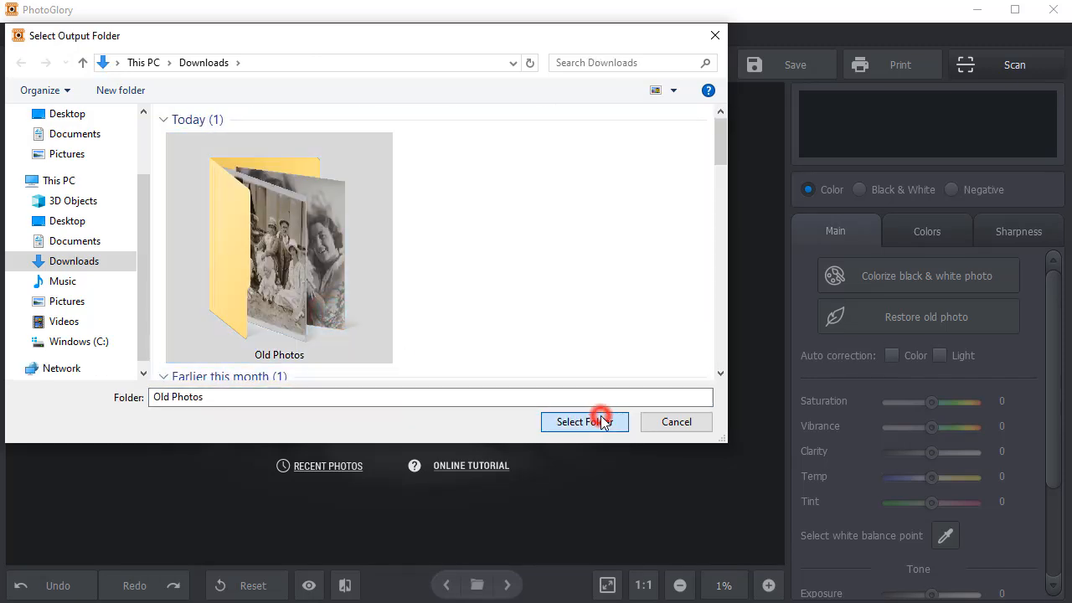